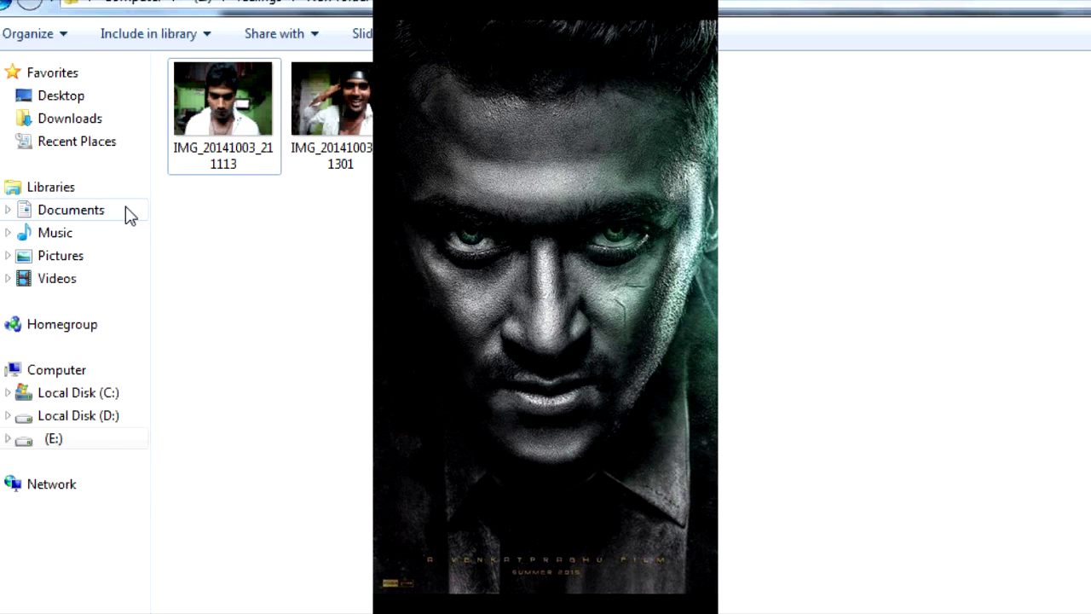
- Preview the photo IMG_20141003_211113 at full size and close the preview
{"action": "mouse_move", "coordinate": [220, 176]}
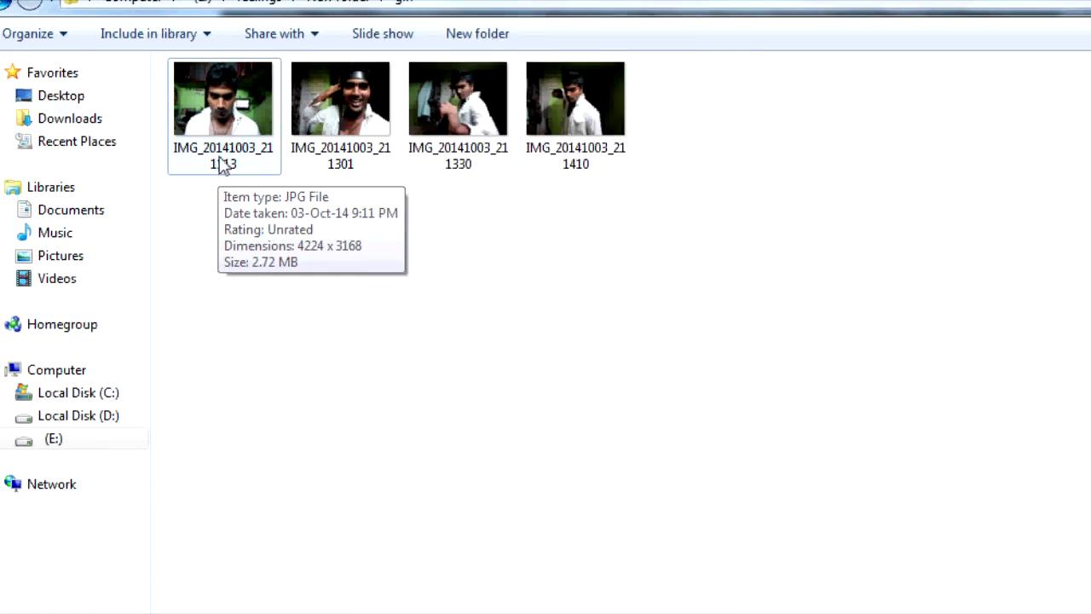
{"action": "left_click", "coordinate": [223, 162]}
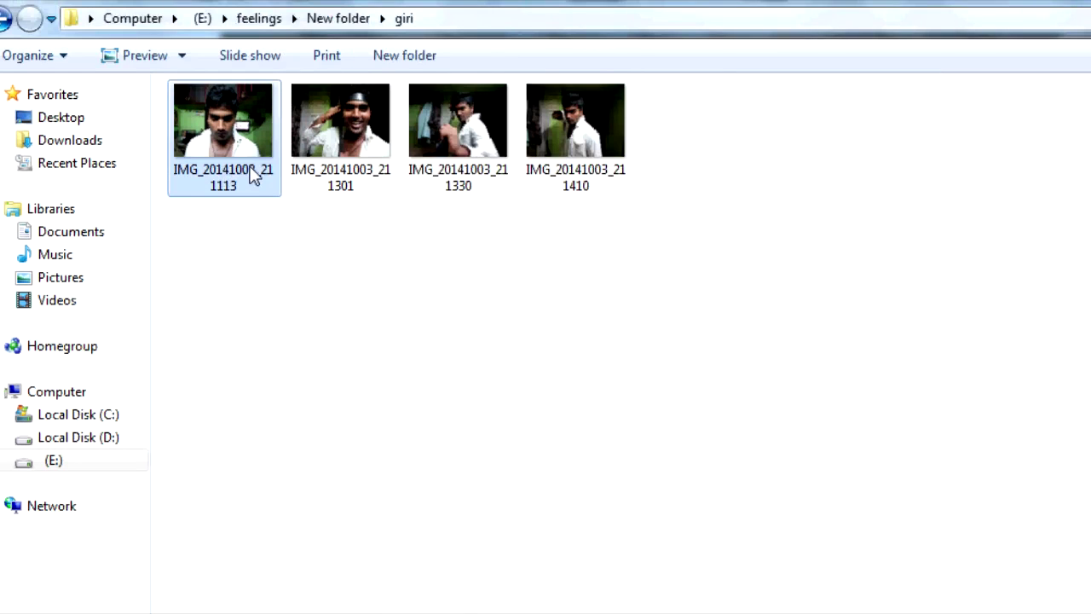
{"action": "mouse_move", "coordinate": [250, 174]}
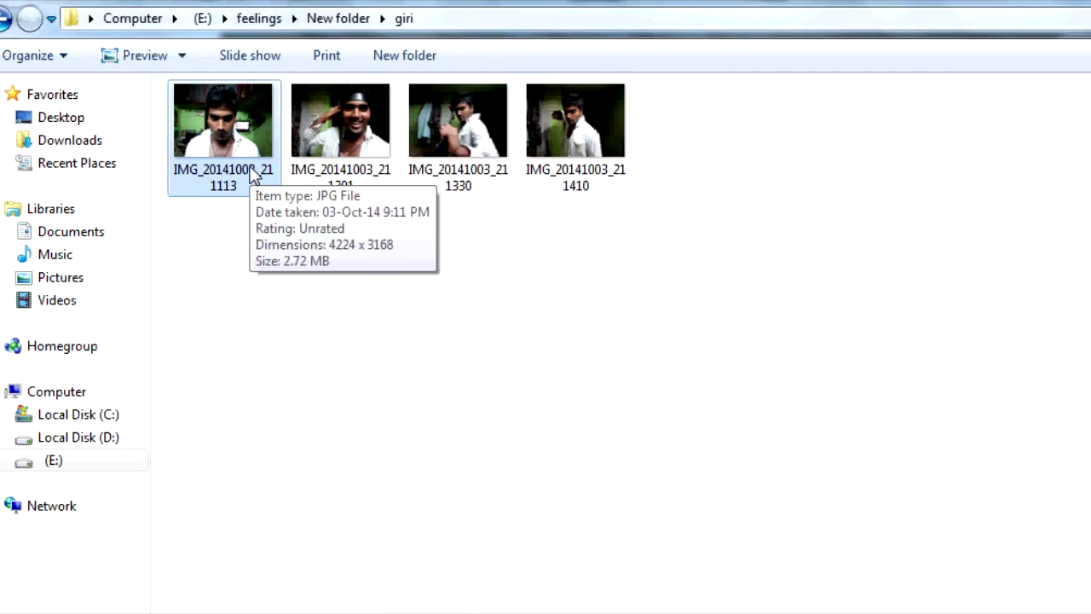
{"action": "double_click", "coordinate": [253, 175]}
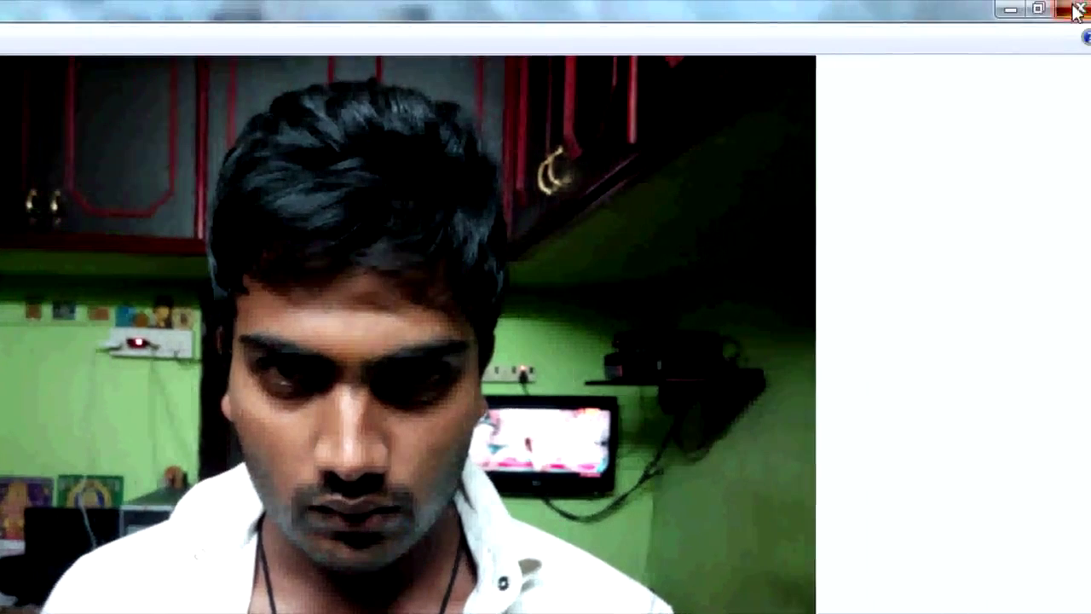
{"action": "left_click", "coordinate": [1076, 10]}
- Open the photo IMG_20141003_211113 in Adobe Photoshop CS5
{"action": "right_click", "coordinate": [246, 167]}
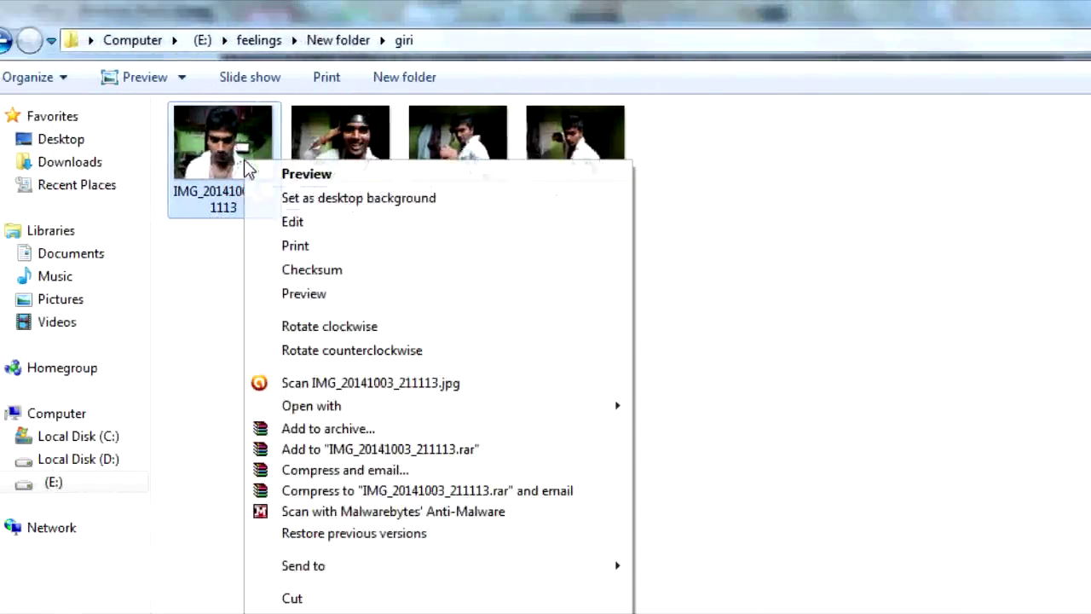
{"action": "mouse_move", "coordinate": [618, 409]}
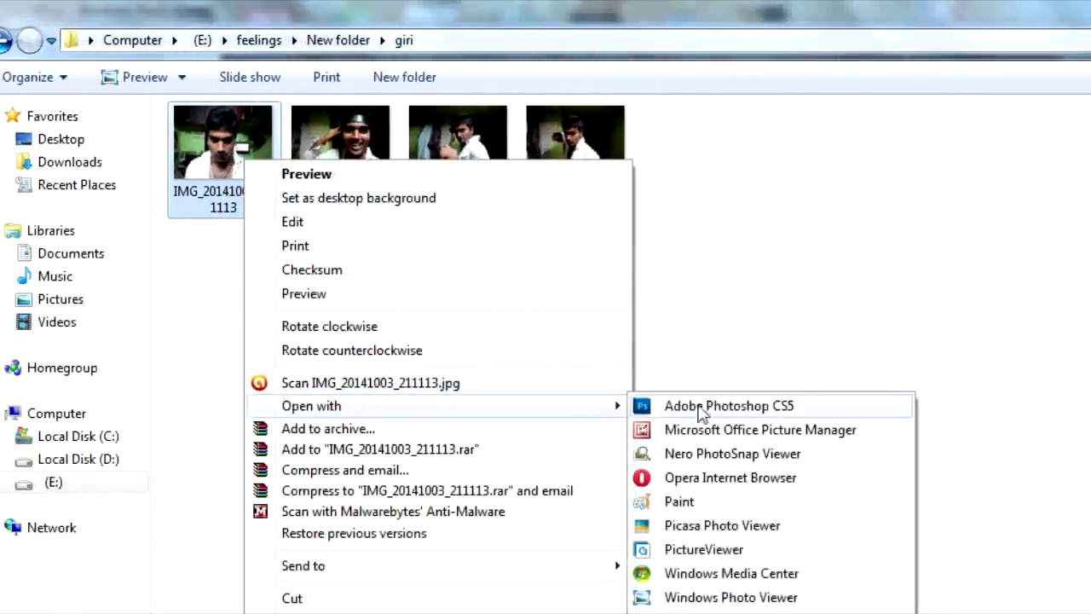
{"action": "left_click", "coordinate": [701, 411]}
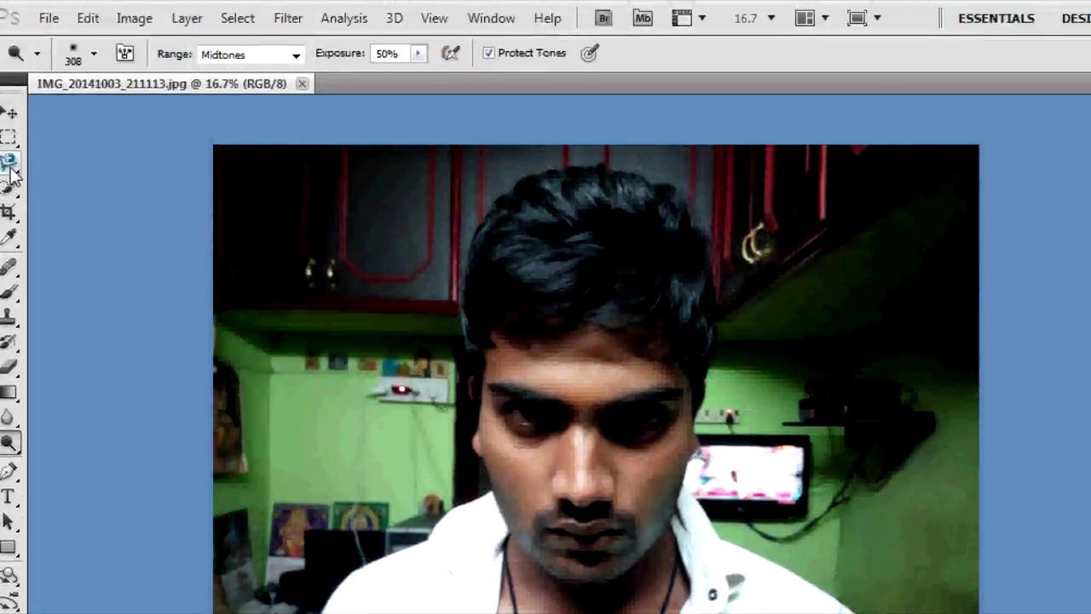
- Trace a closed Magnetic Lasso selection around the man's hair, face and white shirt down to the image's lower edge
{"action": "left_click", "coordinate": [10, 167]}
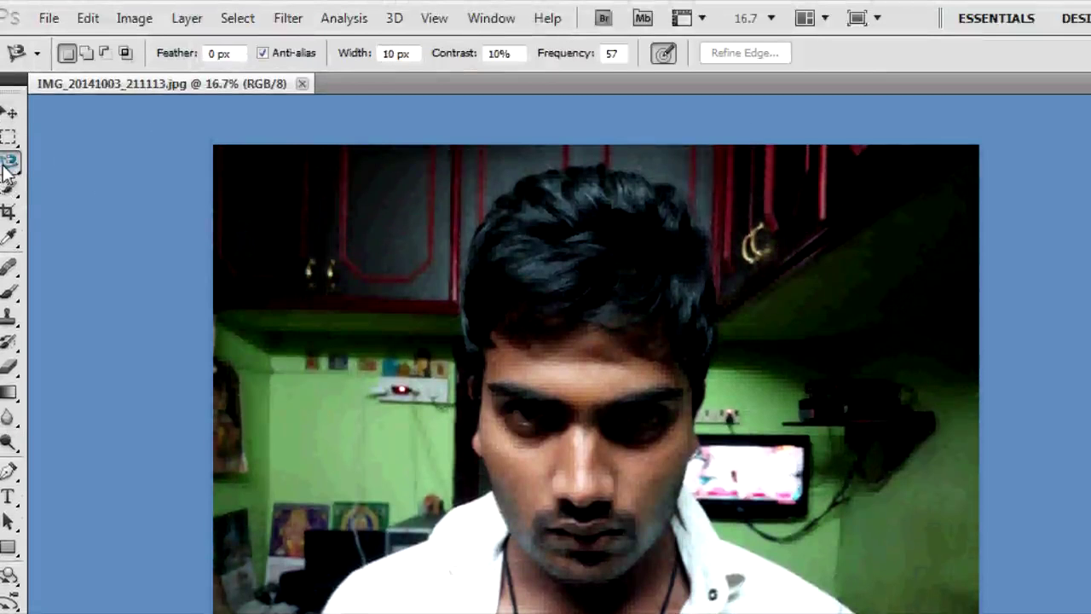
{"action": "left_click", "coordinate": [7, 167]}
{"action": "left_click", "coordinate": [7, 167]}
{"action": "left_click", "coordinate": [7, 167]}
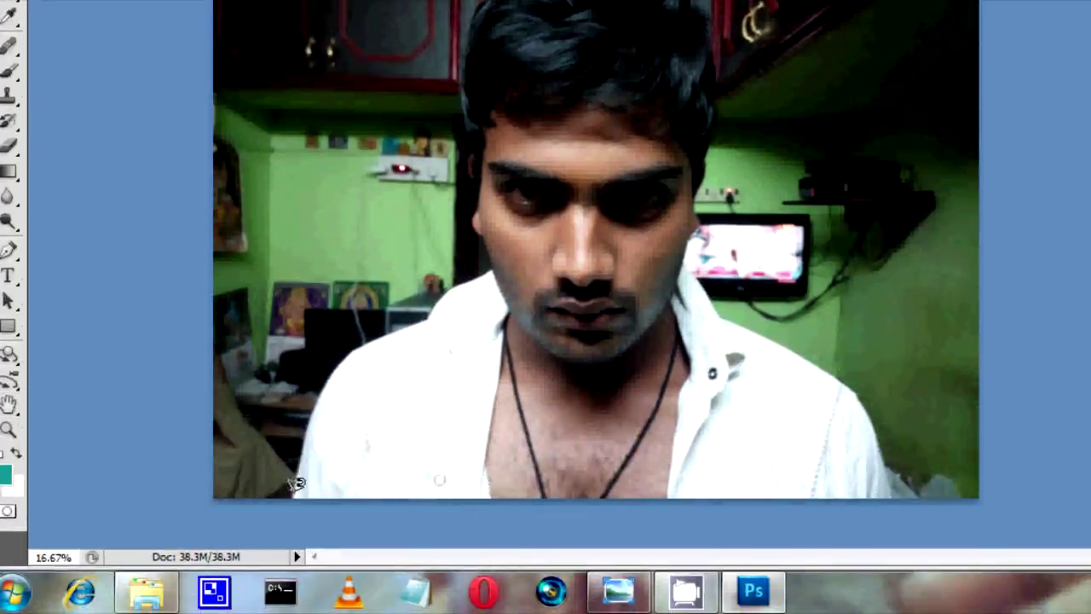
{"action": "left_click", "coordinate": [292, 494]}
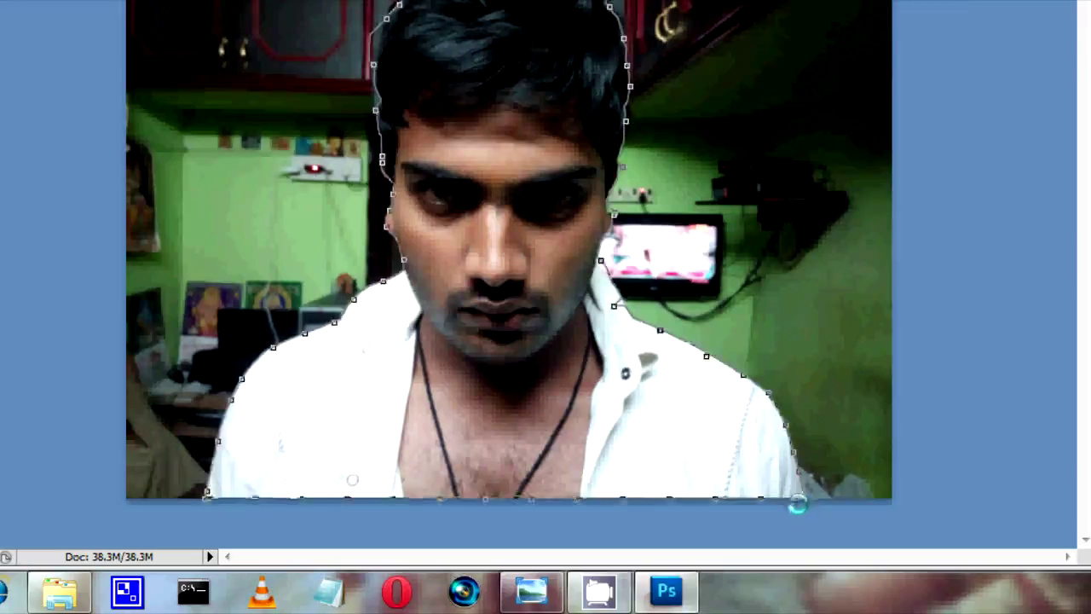
{"action": "double_click", "coordinate": [797, 505]}
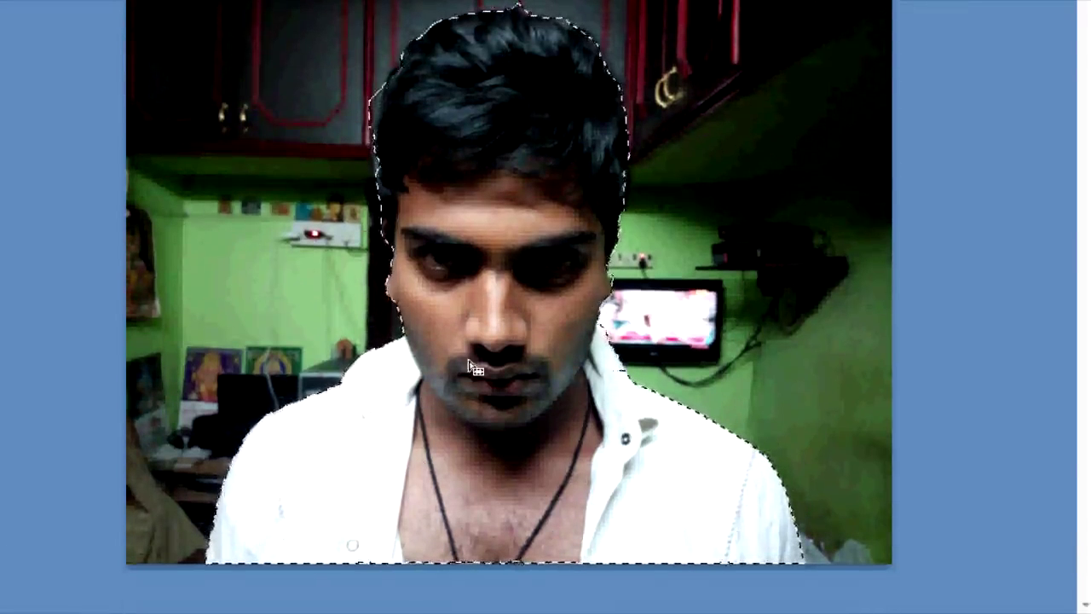
- Copy the selected man onto a new layer and delete the Background layer
{"action": "right_click", "coordinate": [496, 255]}
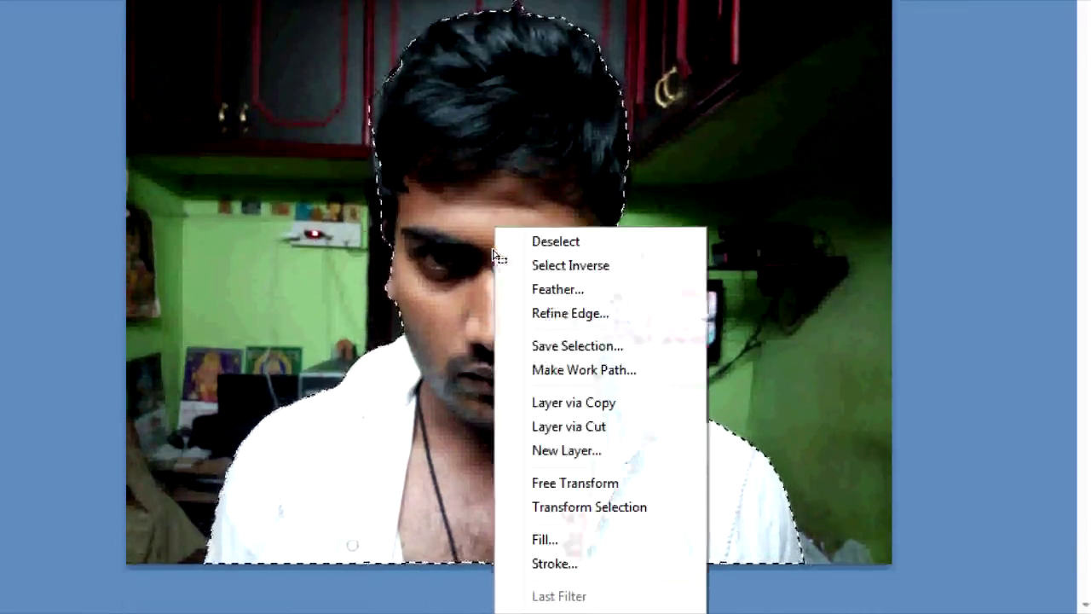
{"action": "left_click", "coordinate": [563, 413]}
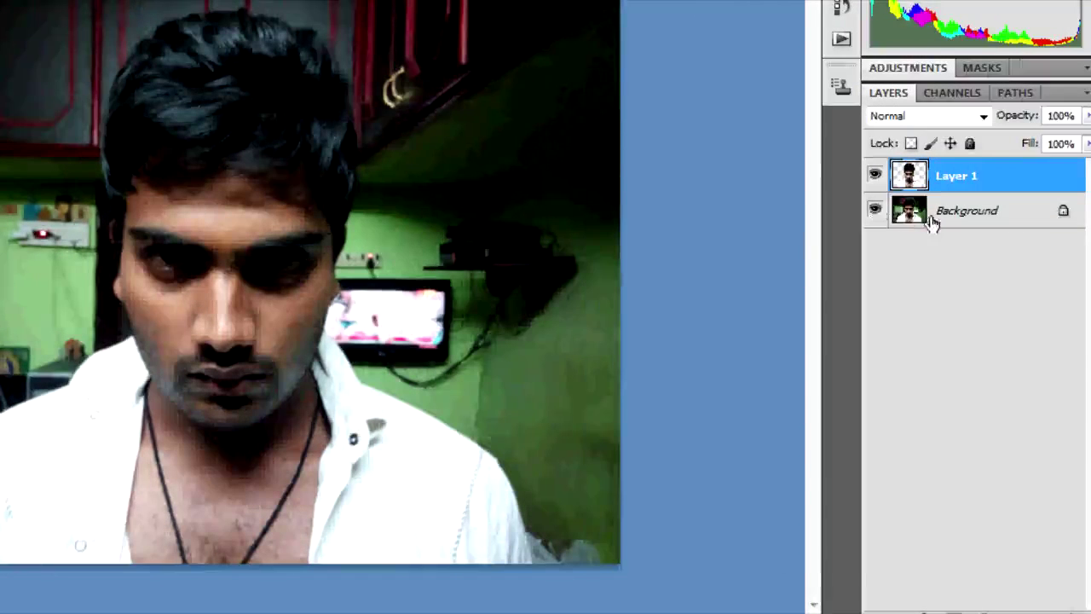
{"action": "left_click", "coordinate": [1008, 219]}
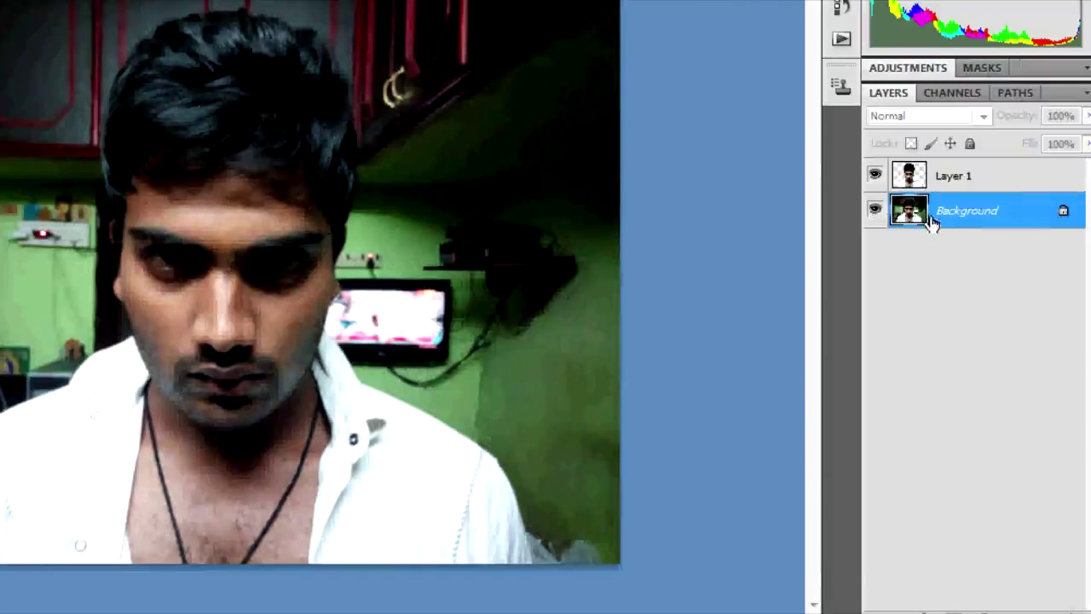
{"action": "right_click", "coordinate": [943, 221]}
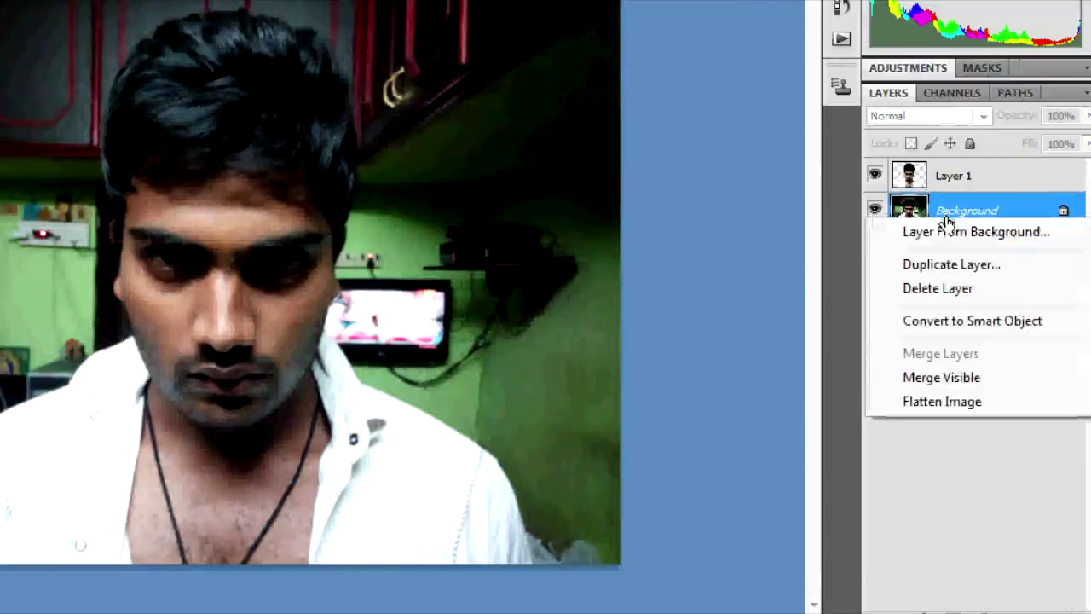
{"action": "left_click", "coordinate": [943, 290]}
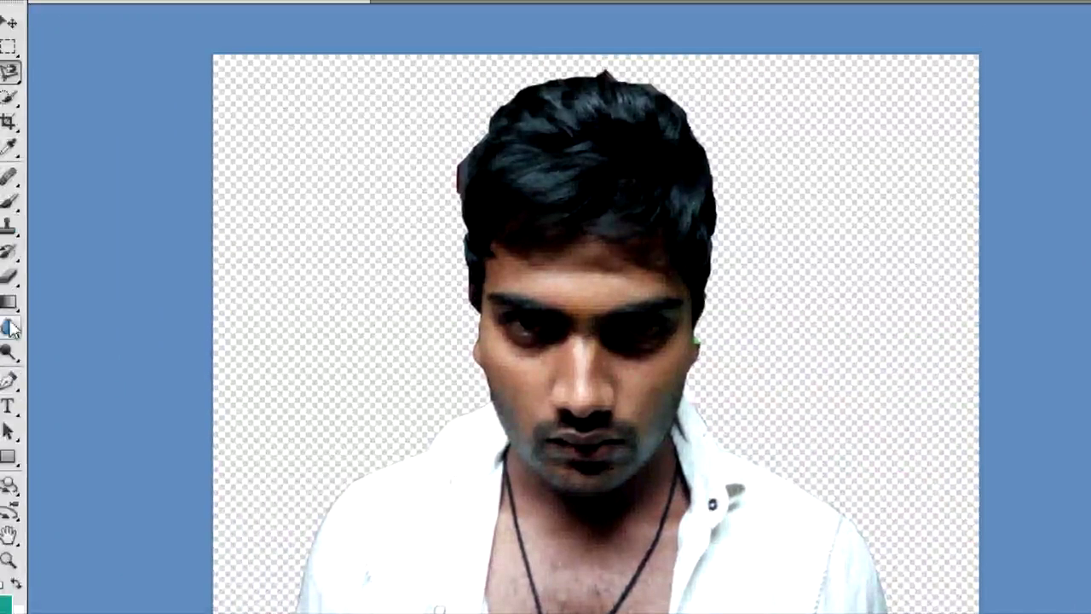
- Erase the leftover background beside the man's hair with the 13 px Eraser
{"action": "left_click", "coordinate": [9, 276]}
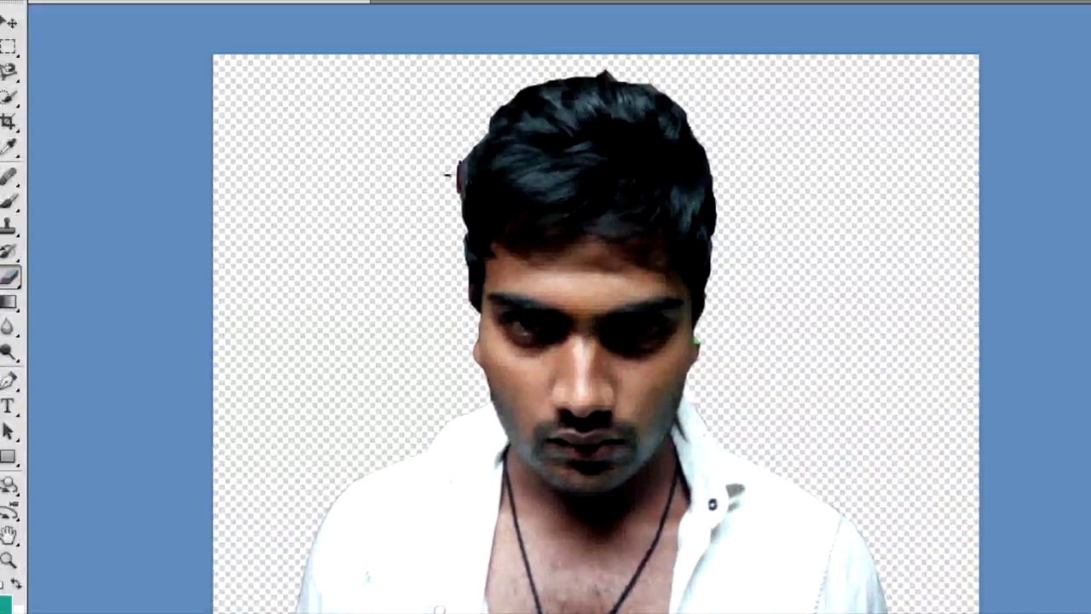
{"action": "mouse_move", "coordinate": [464, 169]}
{"action": "left_mouse_down"}
{"action": "mouse_move", "coordinate": [460, 196]}
{"action": "mouse_move", "coordinate": [461, 181]}
{"action": "left_mouse_up"}
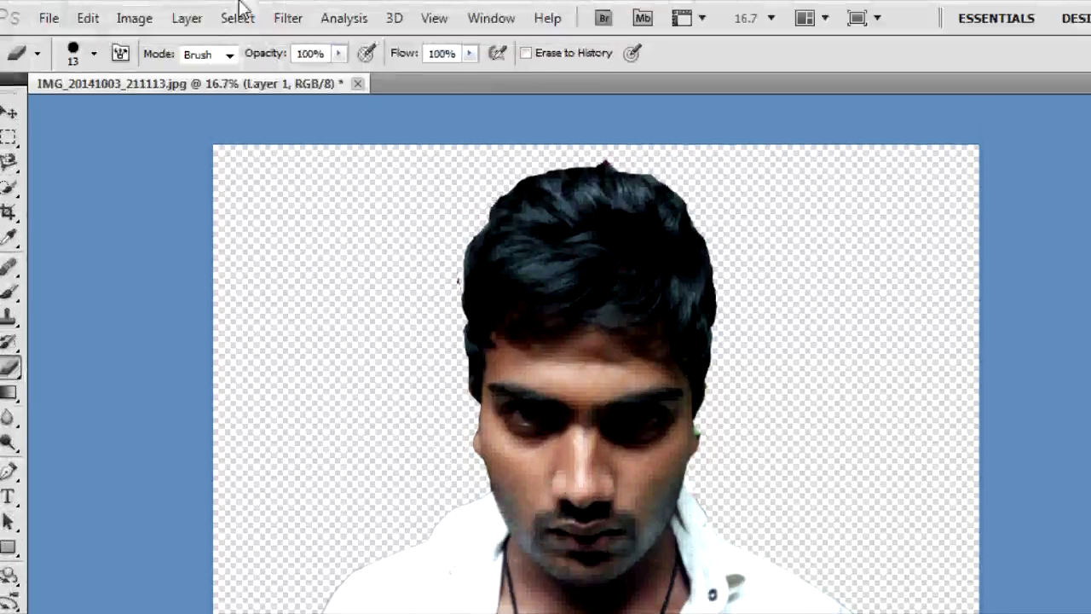
- Add a Brightness/Contrast adjustment layer above the cut-out with the default name, Normal mode and 100% opacity
{"action": "left_click", "coordinate": [187, 17]}
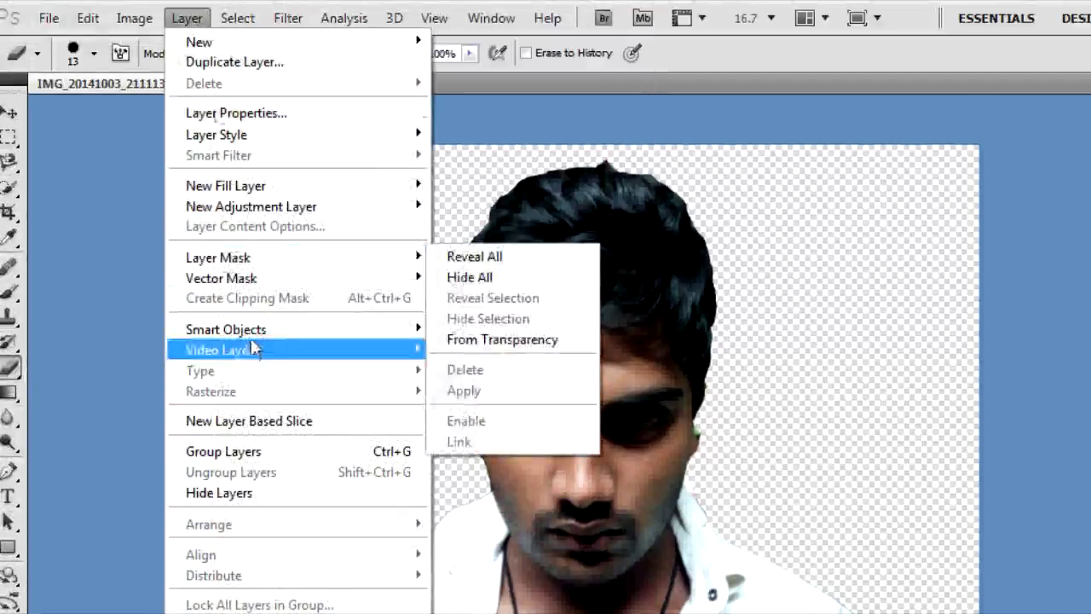
{"action": "mouse_move", "coordinate": [237, 17]}
{"action": "mouse_move", "coordinate": [184, 19]}
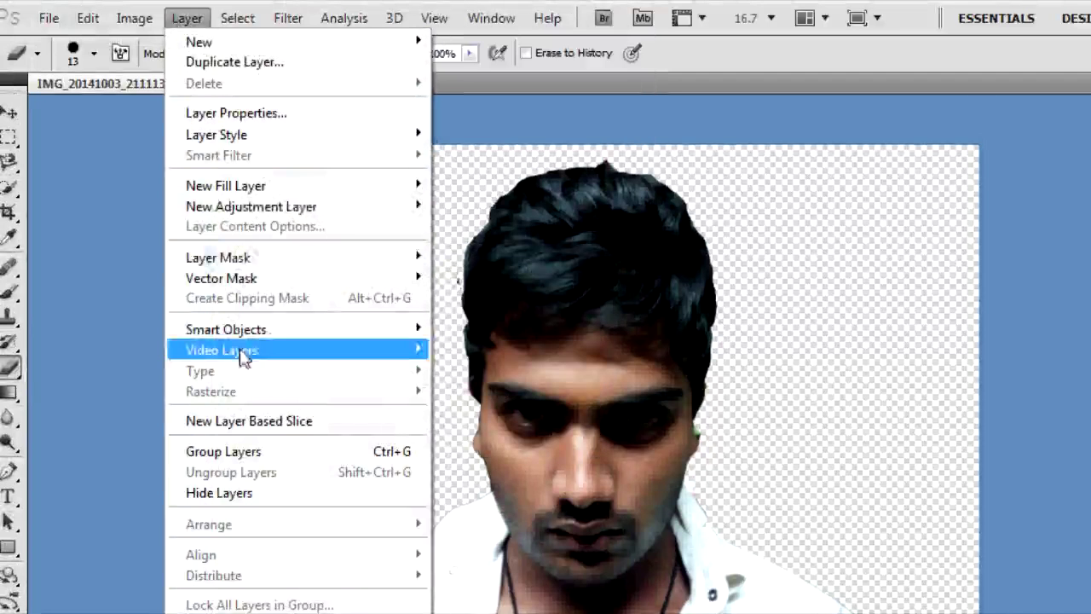
{"action": "mouse_move", "coordinate": [381, 215]}
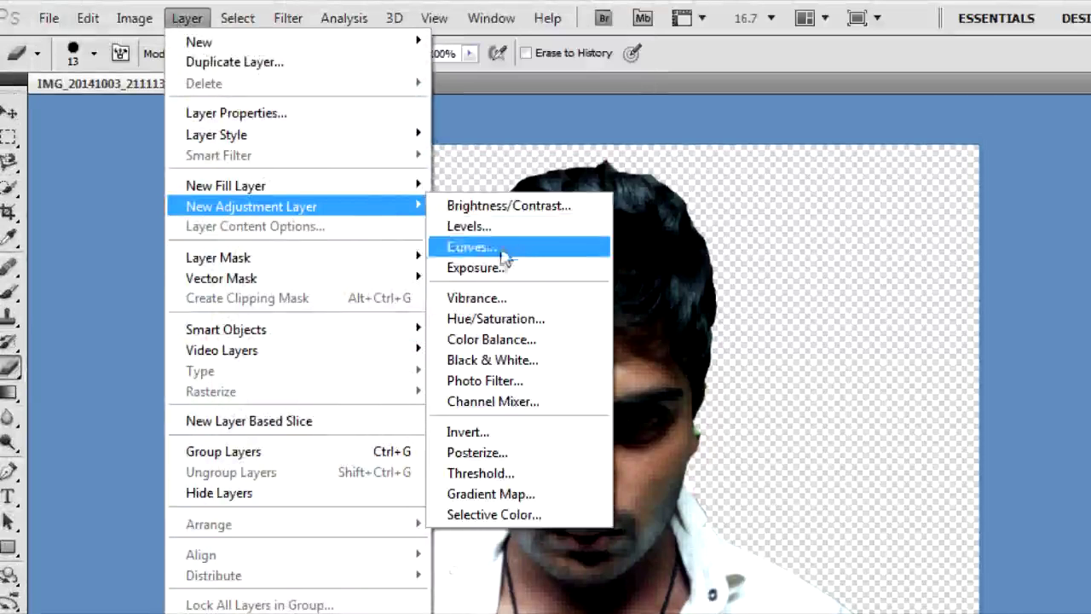
{"action": "left_click", "coordinate": [538, 205]}
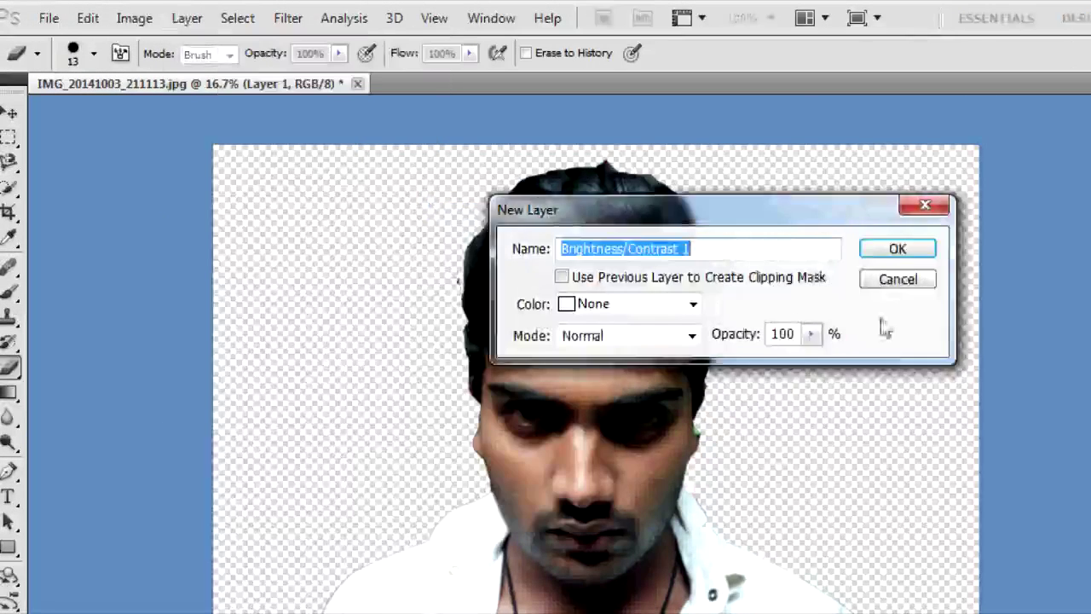
{"action": "left_click", "coordinate": [766, 255]}
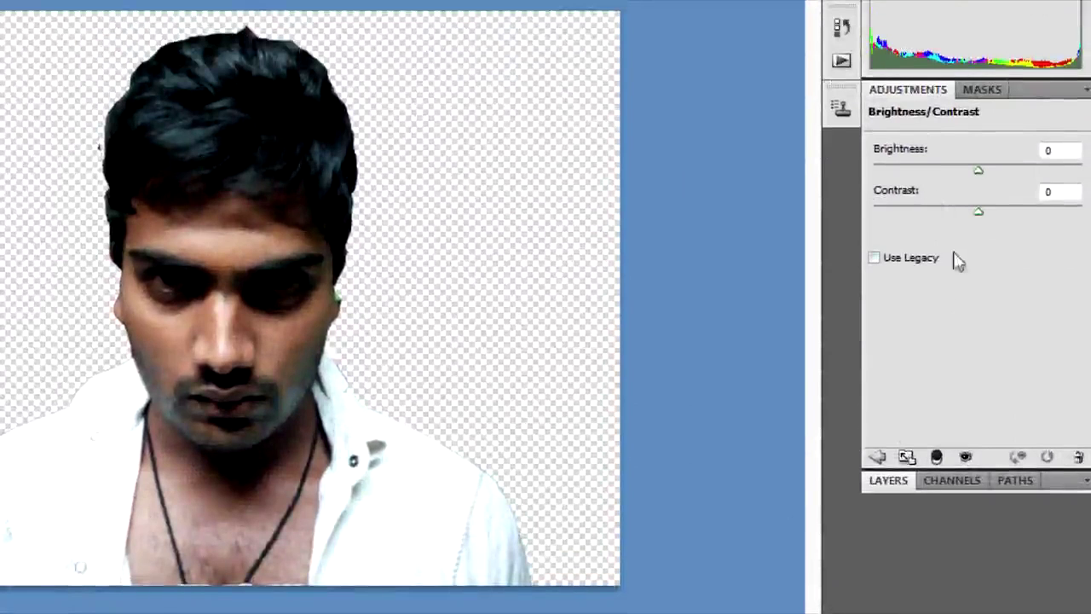
- Add a Curves adjustment layer and darken the midtones by pulling the RGB curve's midpoint to input 144, output 94
{"action": "left_click", "coordinate": [883, 481]}
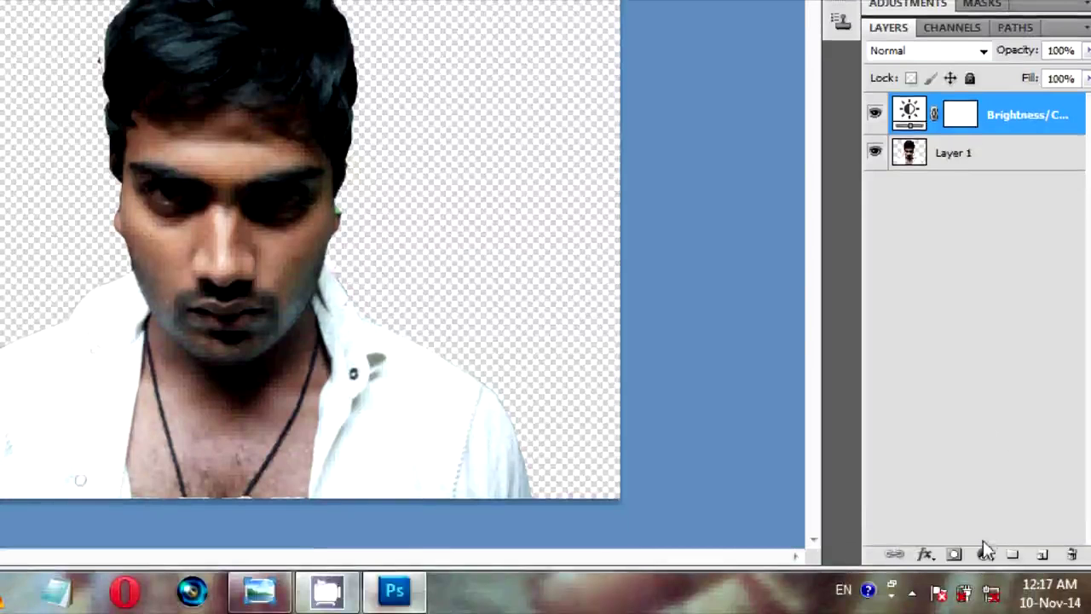
{"action": "left_click", "coordinate": [985, 556]}
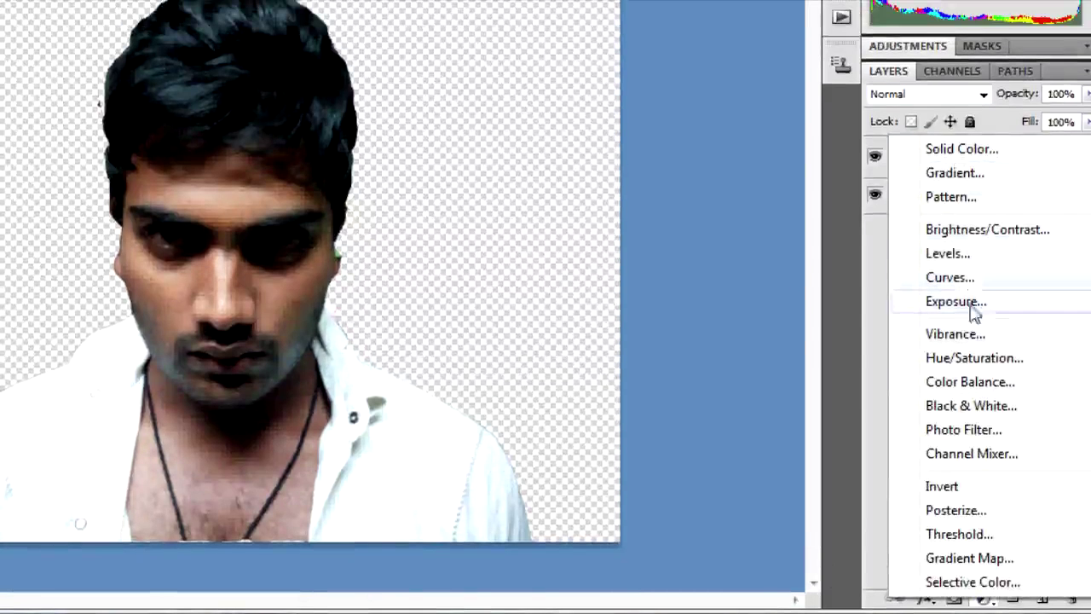
{"action": "left_click", "coordinate": [970, 277]}
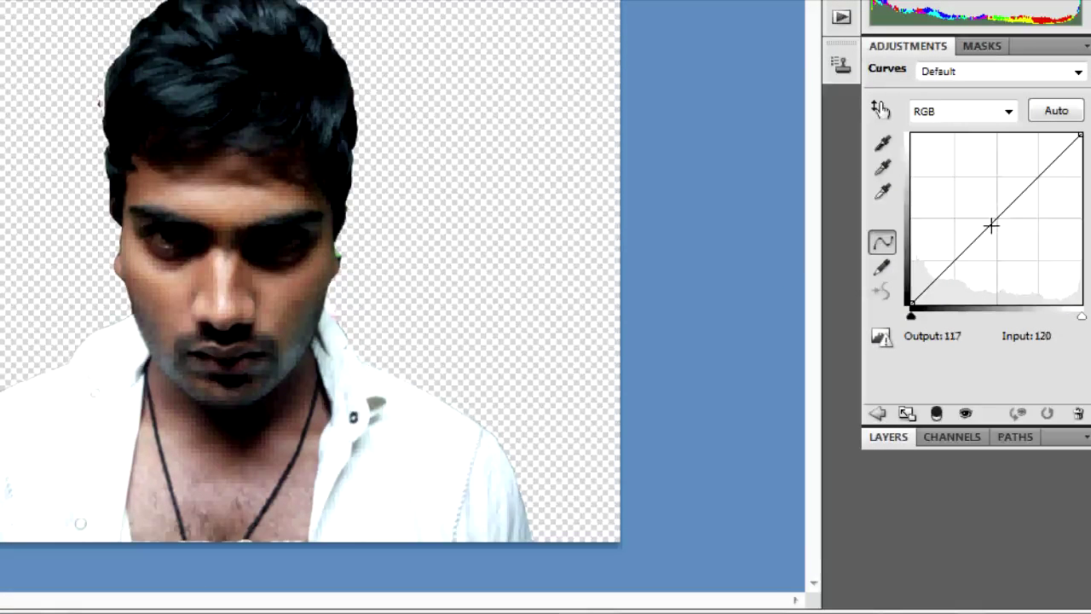
{"action": "left_click_drag", "start_coordinate": [993, 223], "coordinate": [1008, 241]}
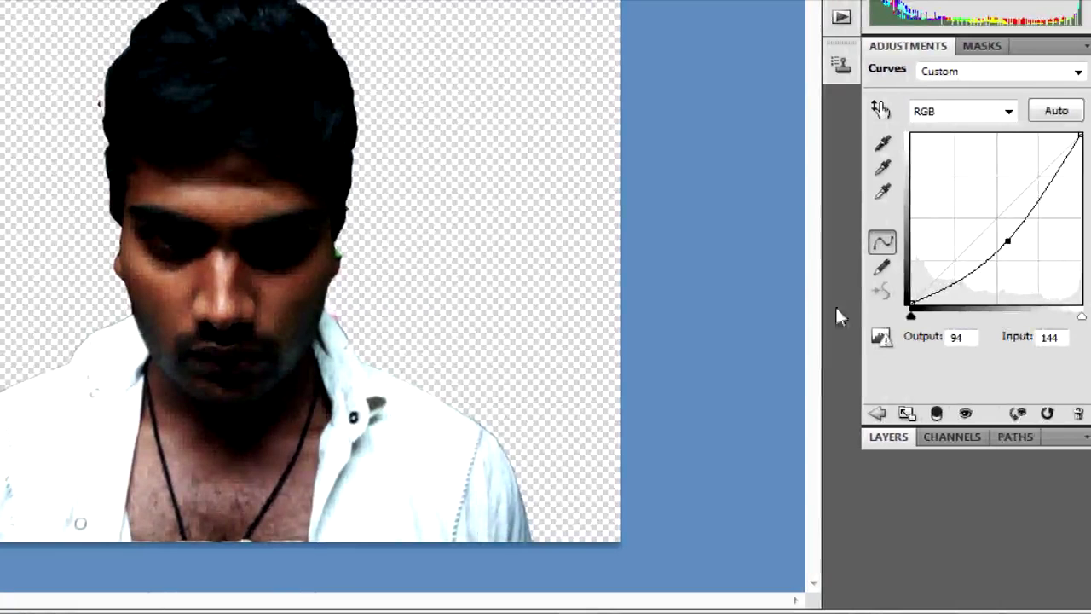
- Target the Curves layer's mask and set the Eraser brush to 277 px with 0% hardness
{"action": "left_click", "coordinate": [886, 437]}
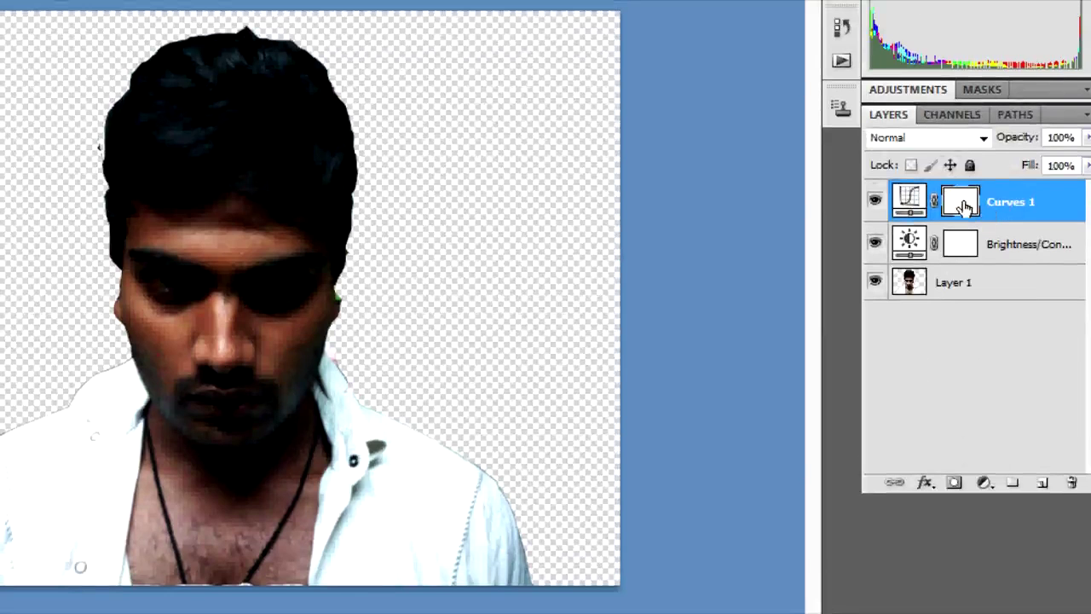
{"action": "left_click", "coordinate": [964, 207]}
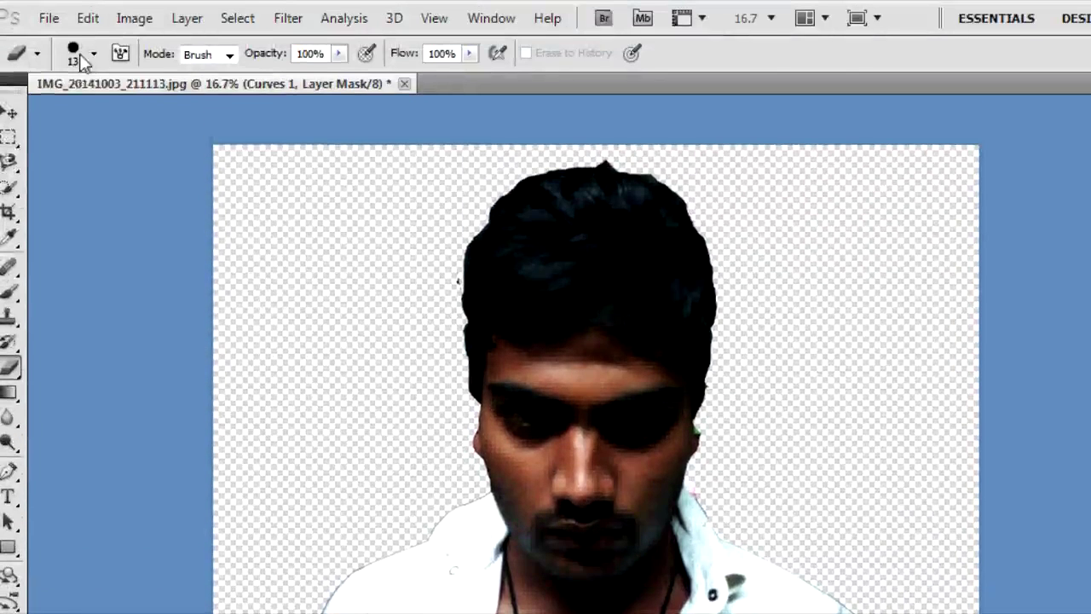
{"action": "left_click", "coordinate": [81, 57]}
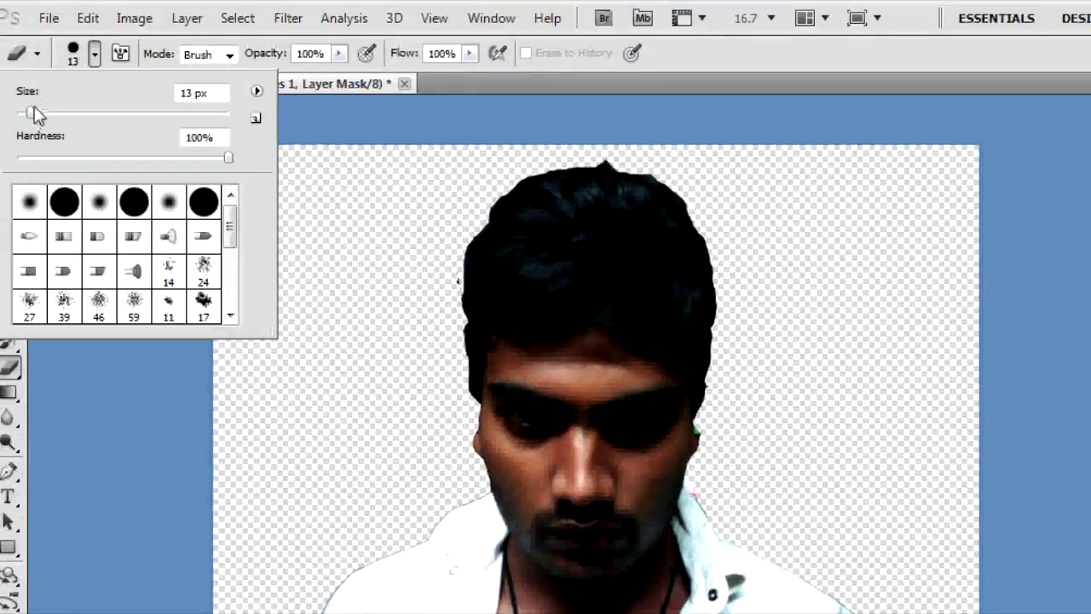
{"action": "left_click_drag", "start_coordinate": [32, 109], "coordinate": [54, 117]}
{"action": "left_click_drag", "start_coordinate": [126, 114], "coordinate": [234, 120]}
{"action": "left_click_drag", "start_coordinate": [229, 164], "coordinate": [15, 162]}
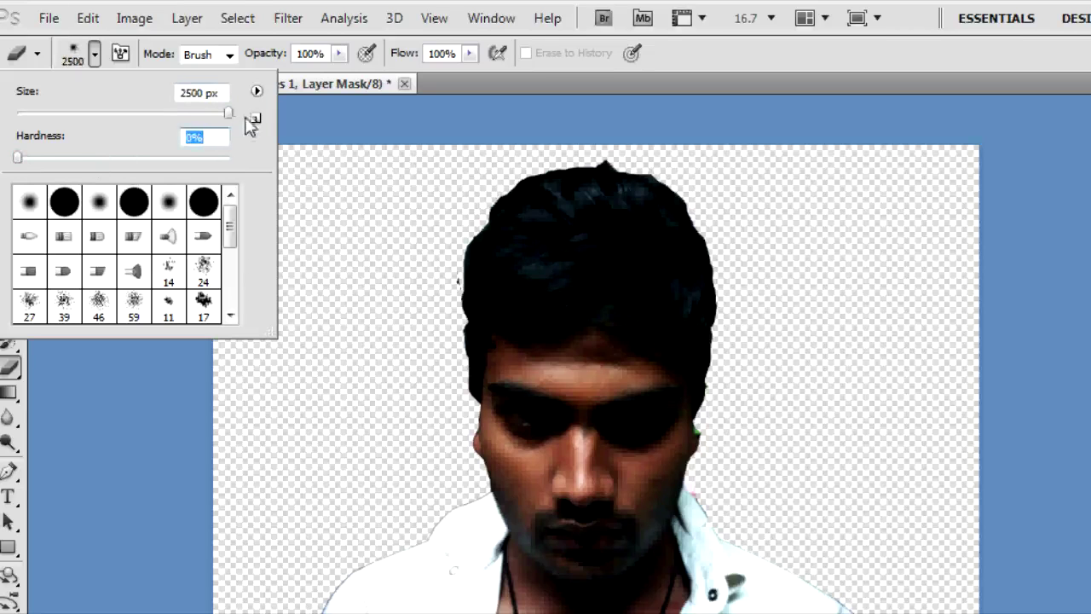
{"action": "left_click_drag", "start_coordinate": [230, 115], "coordinate": [157, 119]}
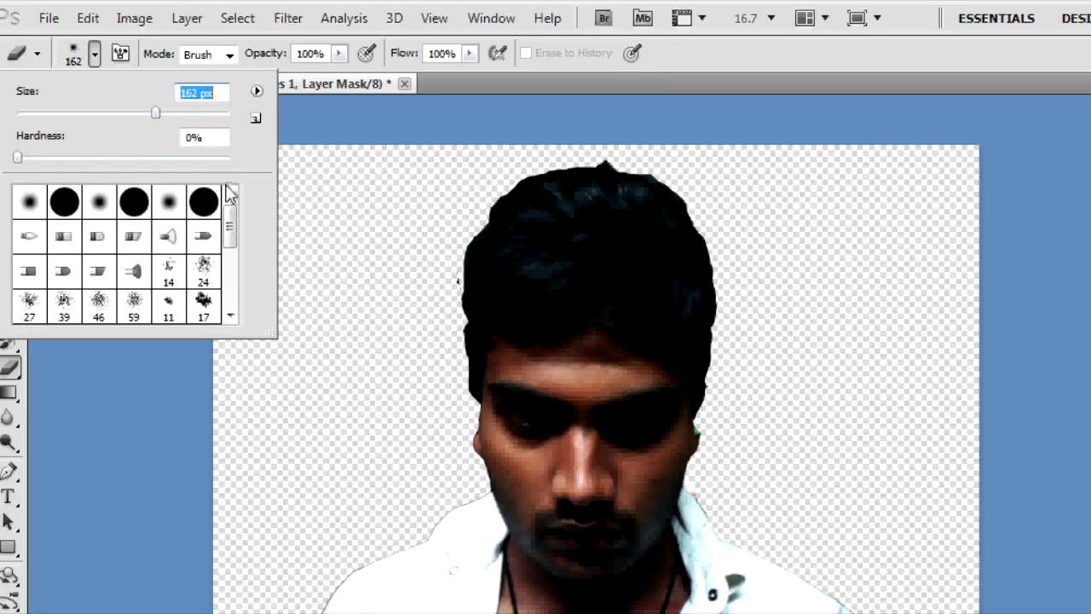
{"action": "left_click_drag", "start_coordinate": [157, 117], "coordinate": [183, 114]}
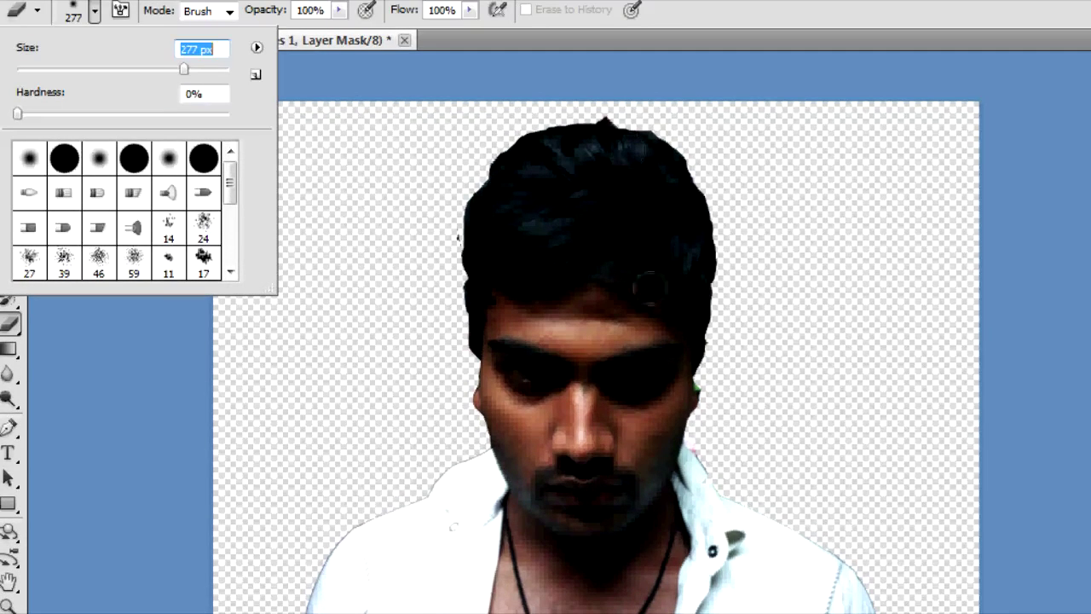
{"action": "key", "text": "Return"}
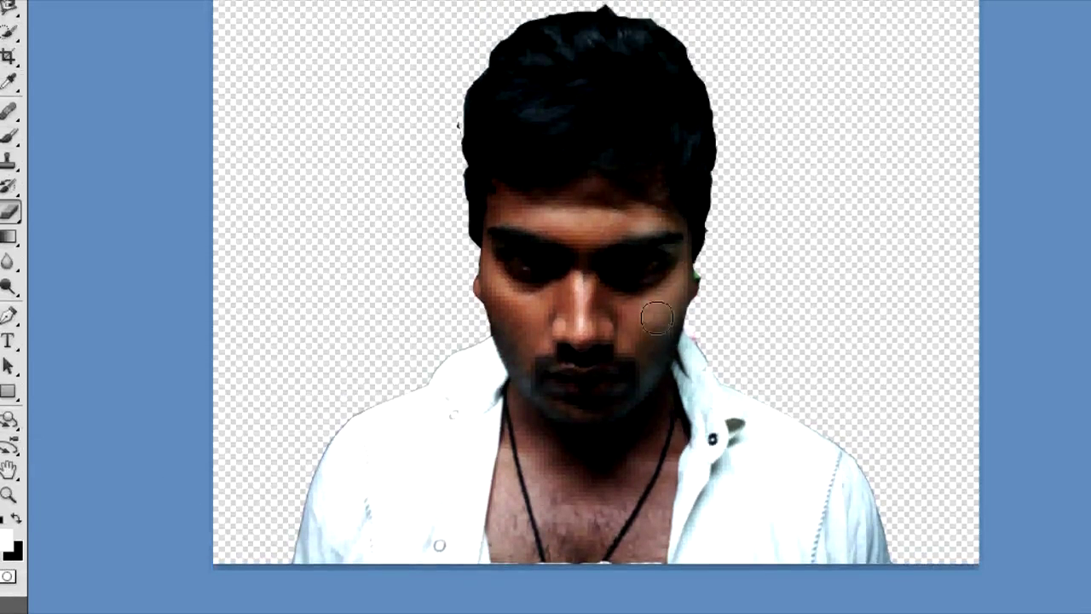
- Erase the Curves layer's mask over the forehead, nose, cheek, chin and chest to bring back the light there
{"action": "mouse_move", "coordinate": [646, 375]}
{"action": "left_mouse_down"}
{"action": "mouse_move", "coordinate": [648, 394]}
{"action": "mouse_move", "coordinate": [627, 388]}
{"action": "left_mouse_up"}
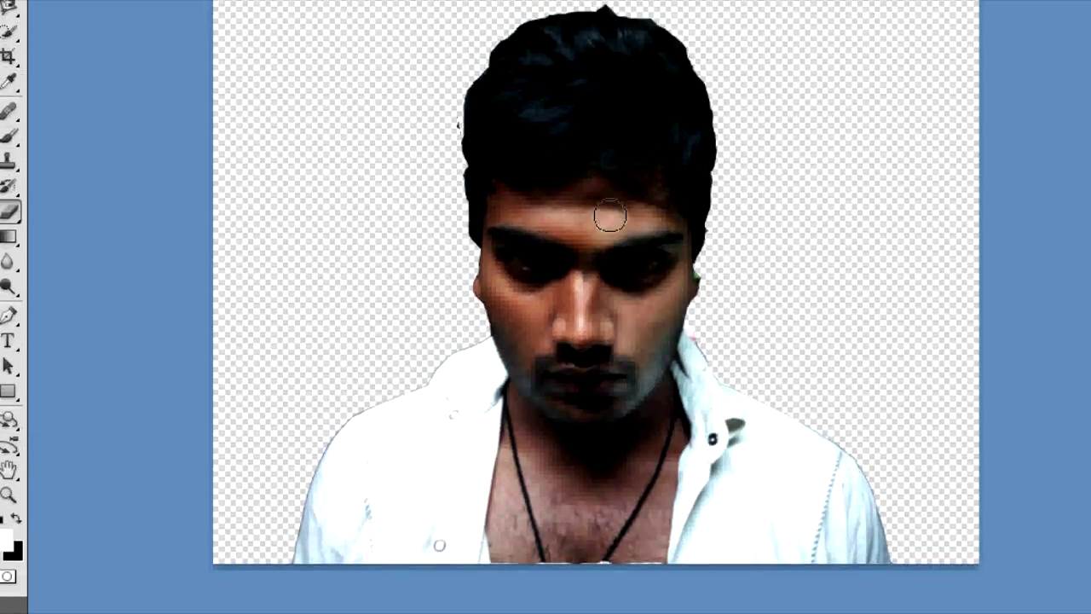
{"action": "mouse_move", "coordinate": [597, 200]}
{"action": "left_mouse_down"}
{"action": "mouse_move", "coordinate": [586, 223]}
{"action": "mouse_move", "coordinate": [568, 203]}
{"action": "mouse_move", "coordinate": [550, 260]}
{"action": "mouse_move", "coordinate": [528, 273]}
{"action": "mouse_move", "coordinate": [597, 399]}
{"action": "mouse_move", "coordinate": [695, 430]}
{"action": "mouse_move", "coordinate": [678, 388]}
{"action": "mouse_move", "coordinate": [648, 443]}
{"action": "mouse_move", "coordinate": [575, 486]}
{"action": "mouse_move", "coordinate": [609, 516]}
{"action": "mouse_move", "coordinate": [634, 515]}
{"action": "left_mouse_up"}
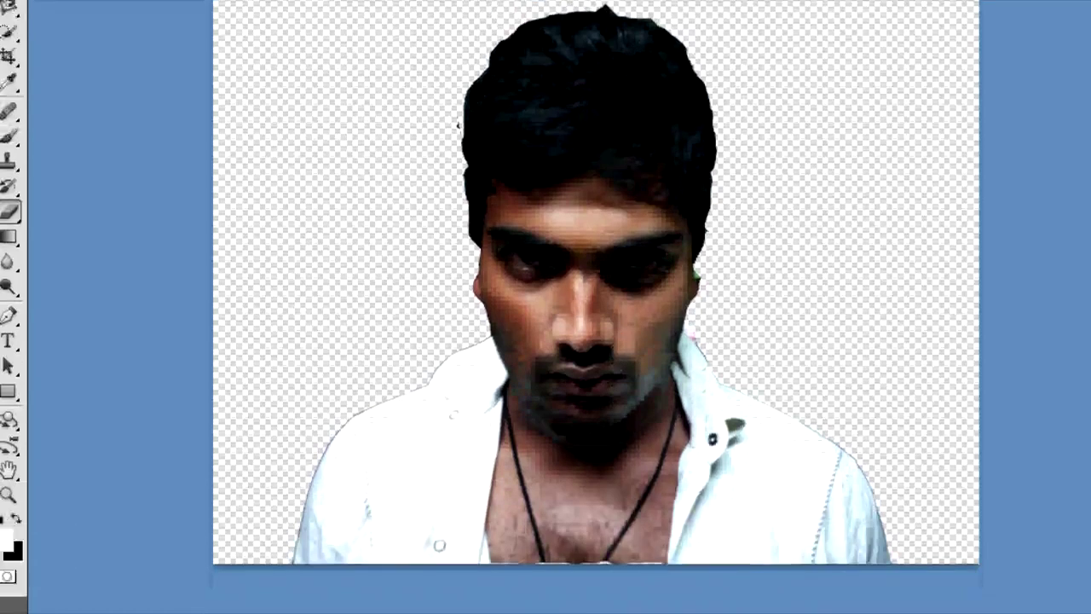
{"action": "mouse_move", "coordinate": [686, 594]}
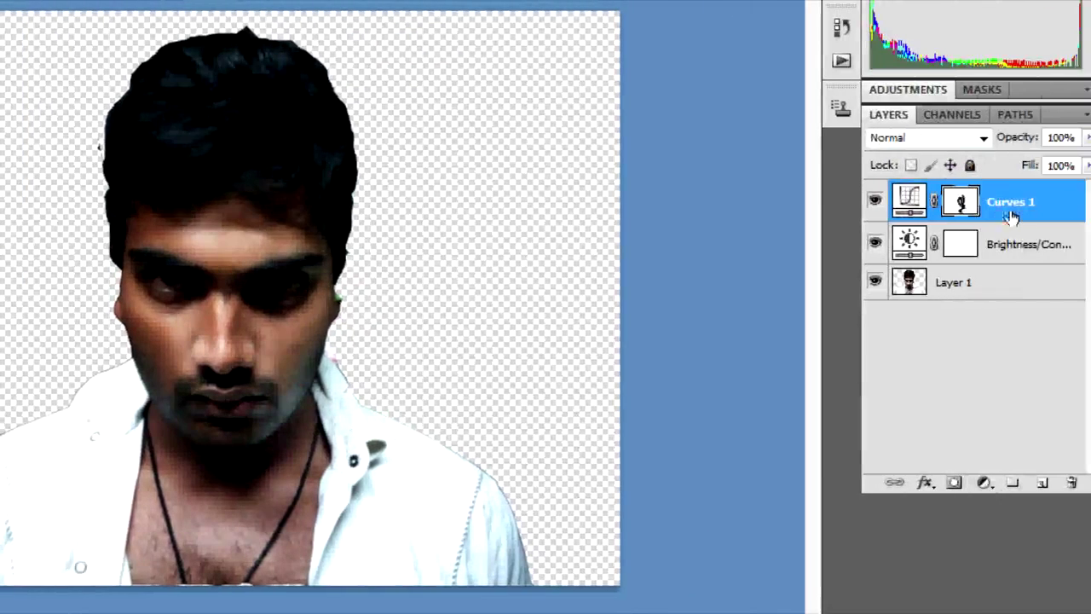
- Darken the existing Curves adjustment by moving the RGB curve's midpoint to input 154, output 48
{"action": "double_click", "coordinate": [1013, 205]}
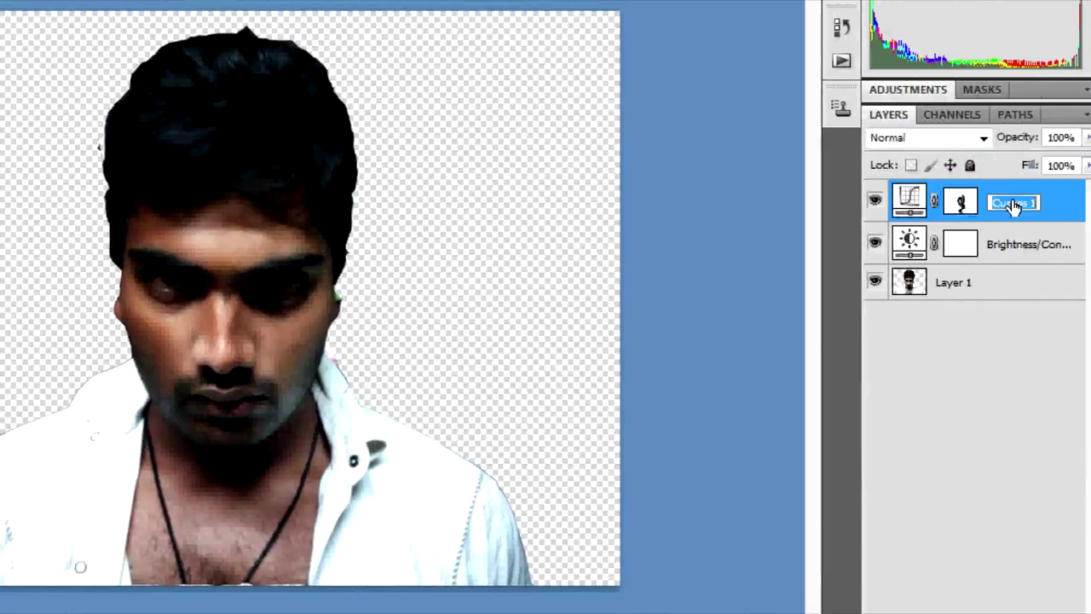
{"action": "double_click", "coordinate": [909, 201]}
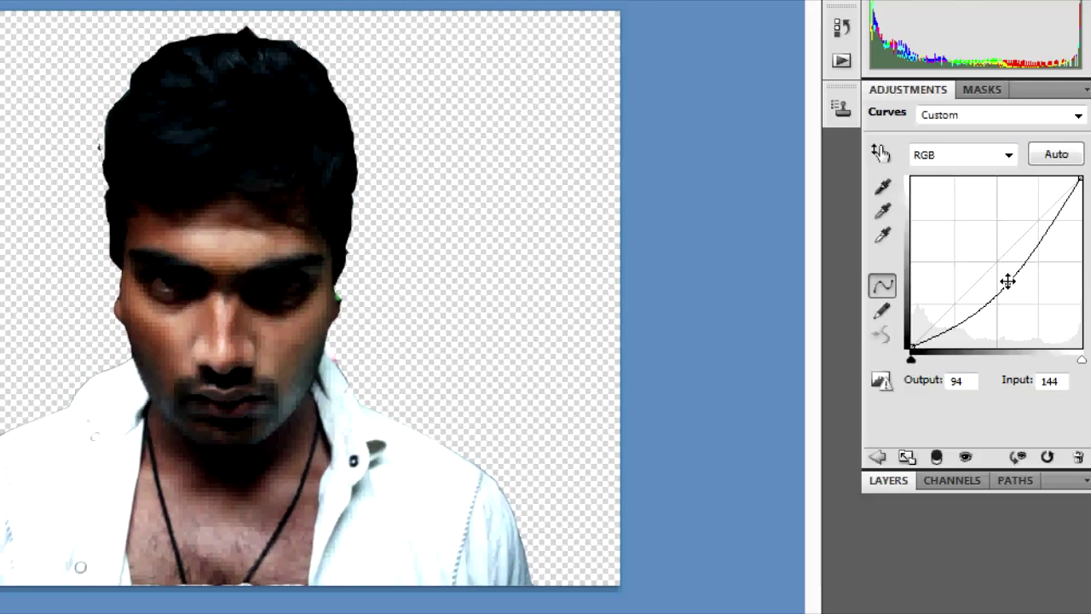
{"action": "left_click_drag", "start_coordinate": [1011, 283], "coordinate": [1018, 314]}
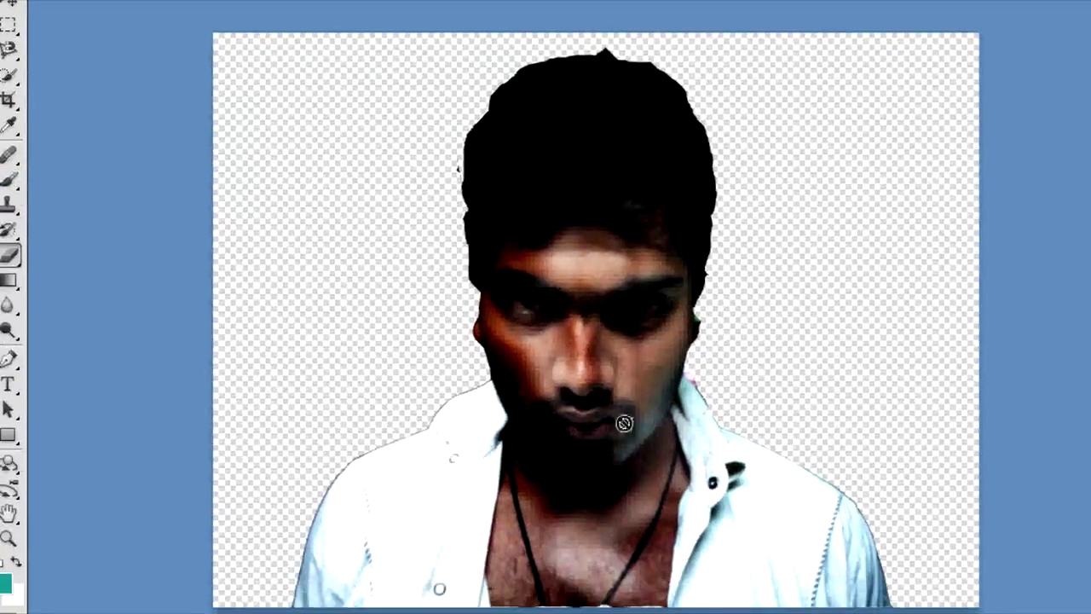
- Erase more of the Curves layer's mask over the mouth, chin, brow and parts of the hair to reveal highlights
{"action": "left_click", "coordinate": [9, 254]}
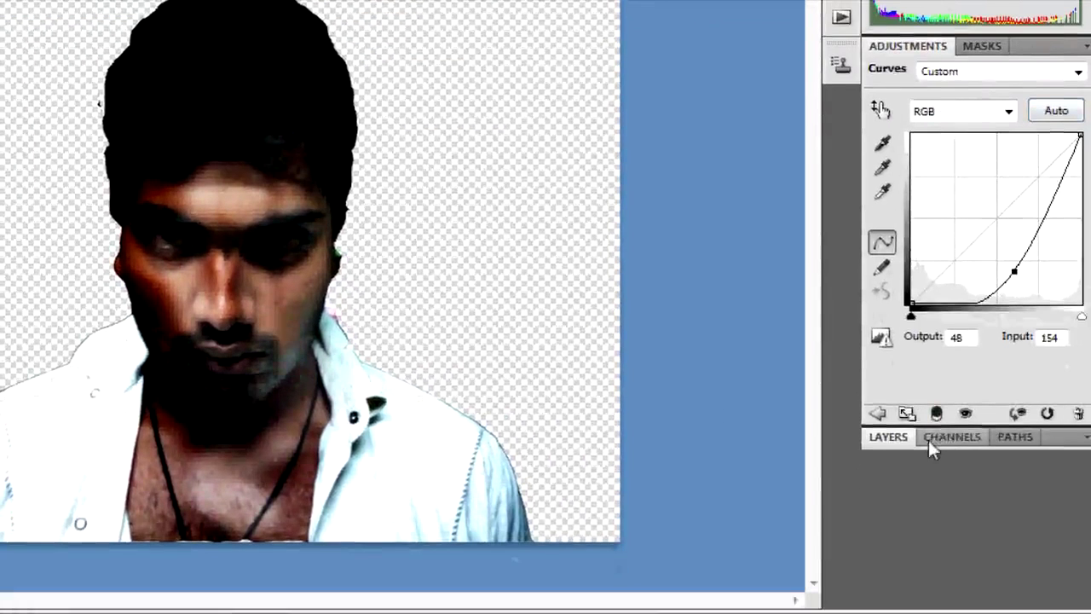
{"action": "left_click", "coordinate": [903, 440]}
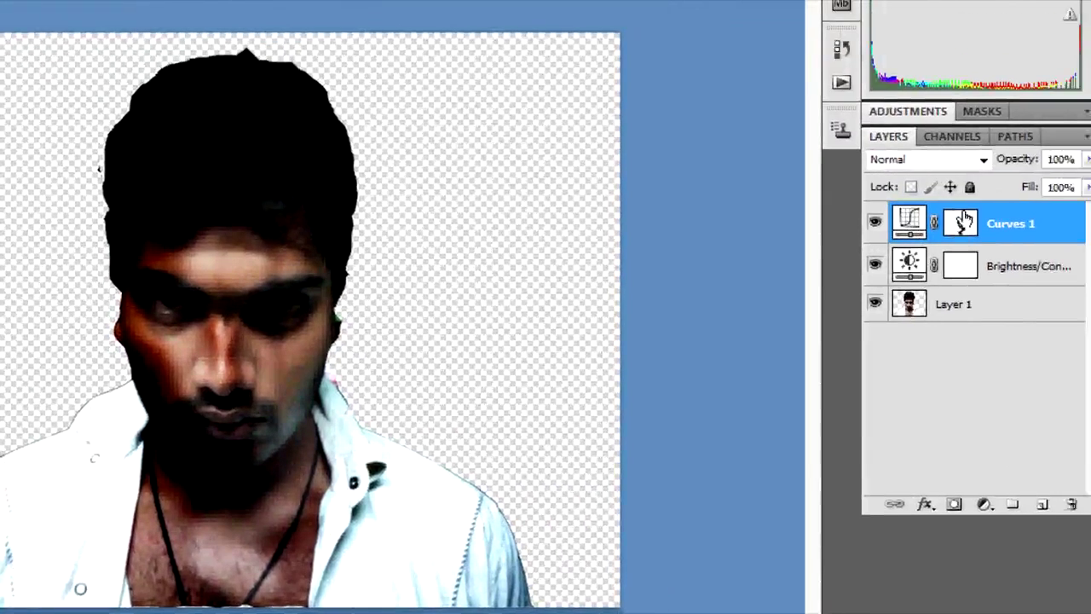
{"action": "double_click", "coordinate": [964, 221]}
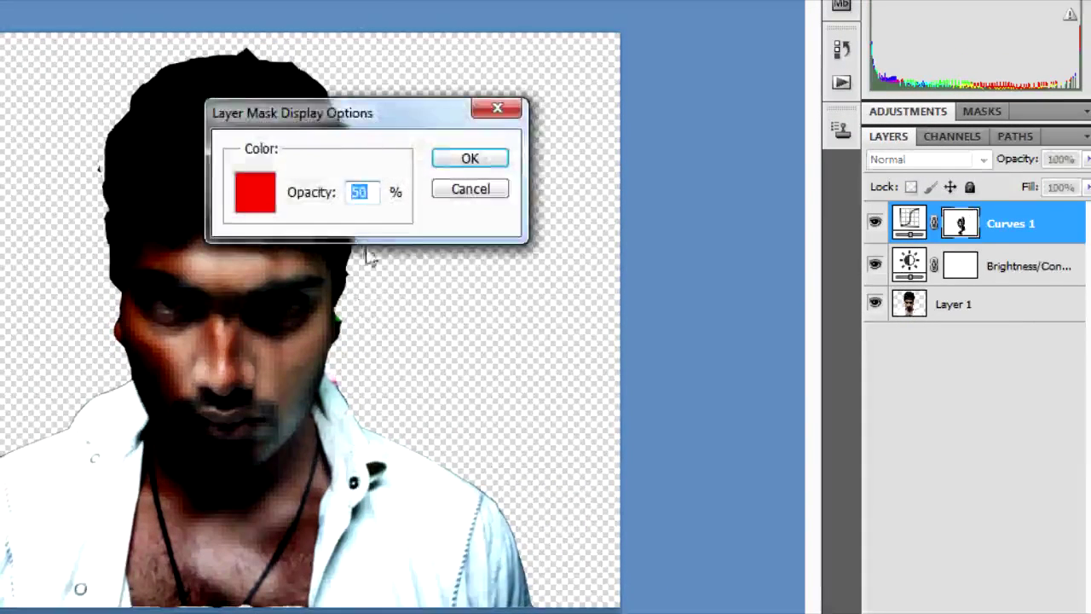
{"action": "left_click", "coordinate": [466, 162]}
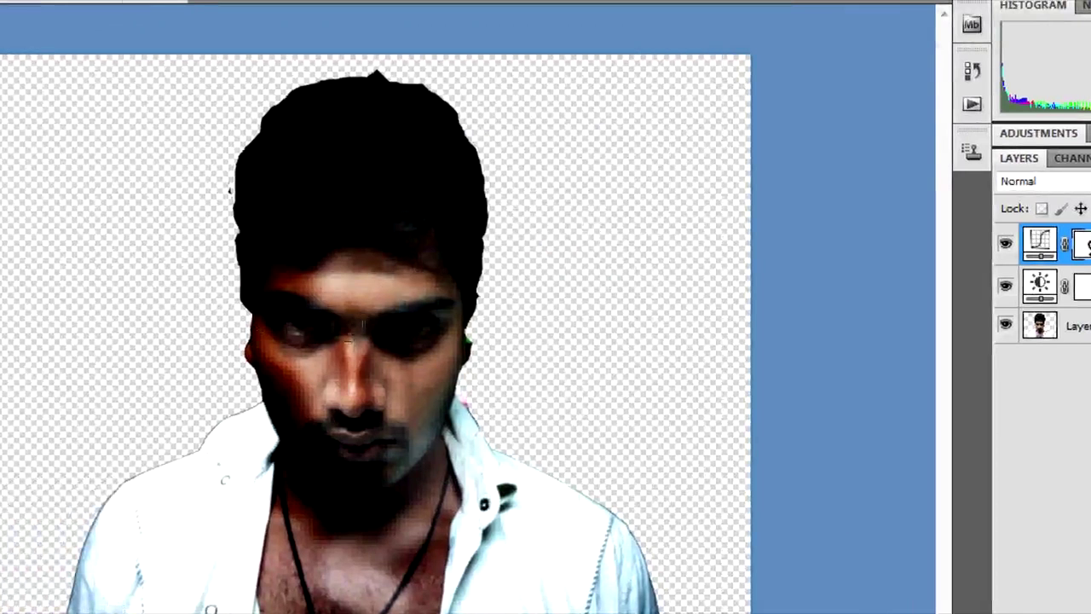
{"action": "mouse_move", "coordinate": [350, 443]}
{"action": "left_mouse_down"}
{"action": "mouse_move", "coordinate": [325, 389]}
{"action": "mouse_move", "coordinate": [334, 423]}
{"action": "left_mouse_up"}
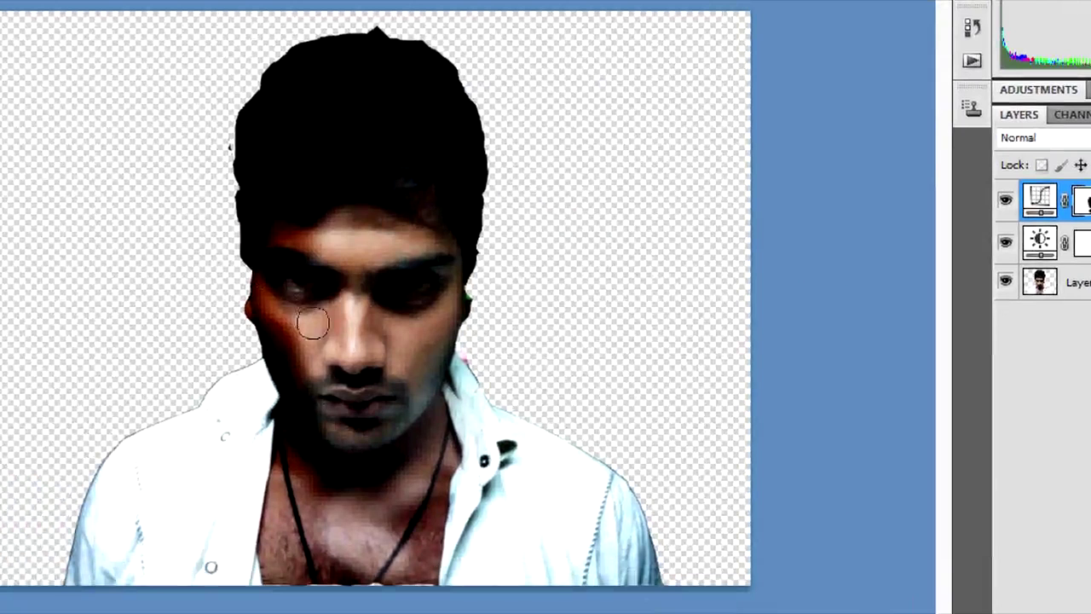
{"action": "mouse_move", "coordinate": [317, 236]}
{"action": "left_mouse_down"}
{"action": "mouse_move", "coordinate": [285, 275]}
{"action": "mouse_move", "coordinate": [316, 296]}
{"action": "left_mouse_up"}
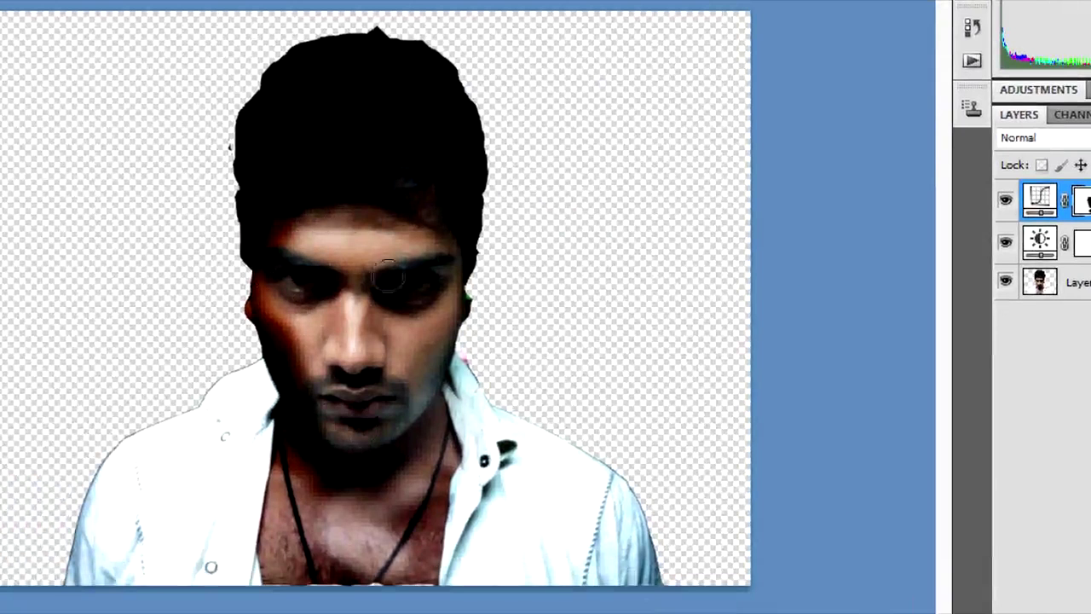
{"action": "mouse_move", "coordinate": [418, 208]}
{"action": "left_mouse_down"}
{"action": "mouse_move", "coordinate": [452, 136]}
{"action": "mouse_move", "coordinate": [463, 167]}
{"action": "mouse_move", "coordinate": [467, 154]}
{"action": "left_mouse_up"}
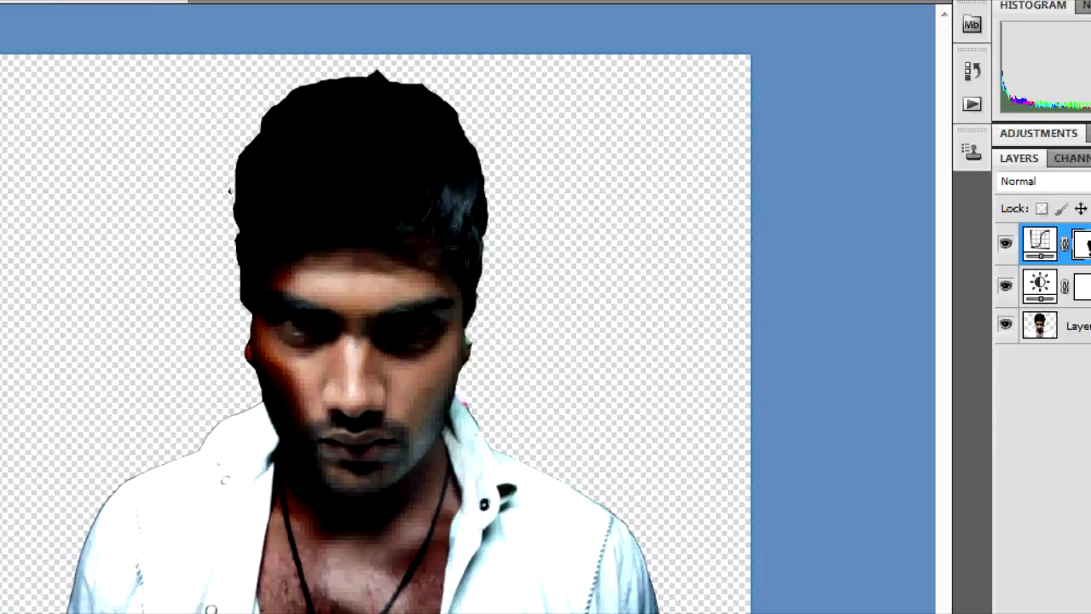
{"action": "mouse_move", "coordinate": [385, 226]}
{"action": "left_mouse_down"}
{"action": "mouse_move", "coordinate": [399, 118]}
{"action": "mouse_move", "coordinate": [363, 231]}
{"action": "mouse_move", "coordinate": [411, 76]}
{"action": "left_mouse_up"}
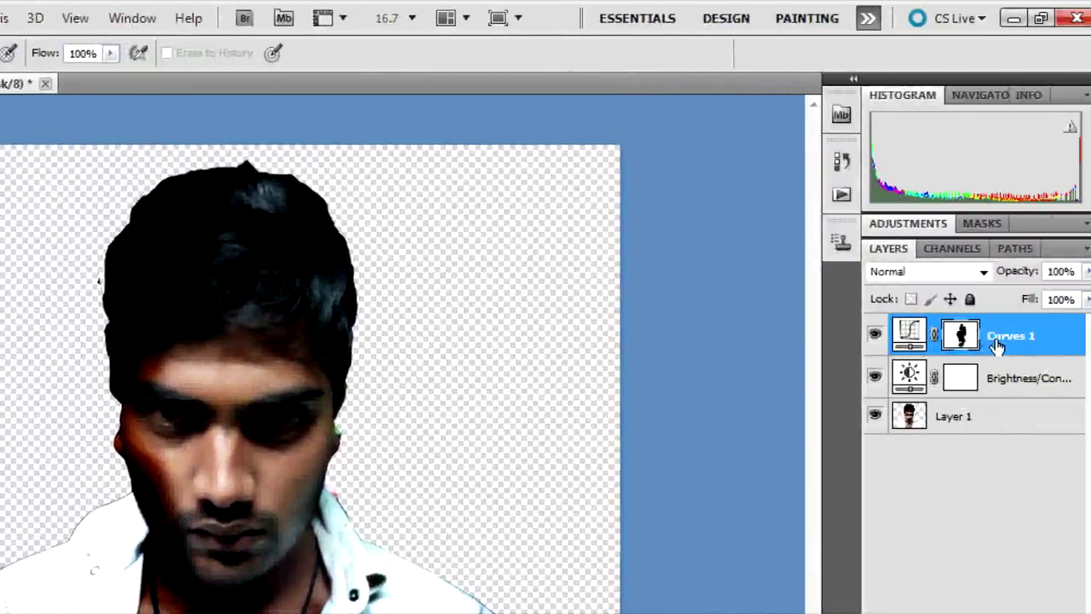
- Apply a Vibrance adjustment of -65 to Layer 1, leaving Saturation at 0
{"action": "left_click", "coordinate": [997, 343]}
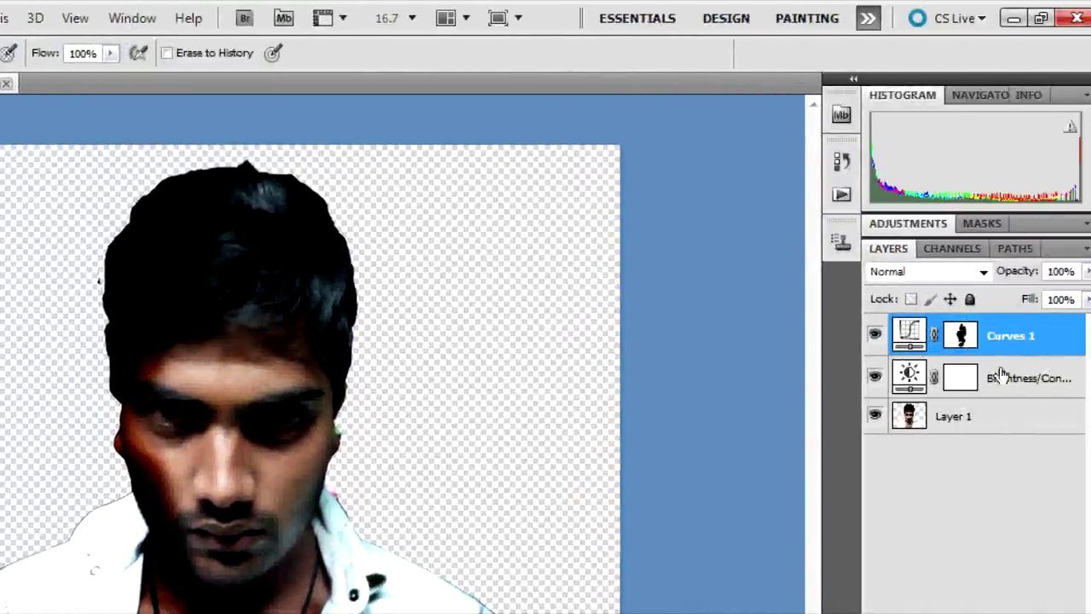
{"action": "left_click", "coordinate": [957, 424]}
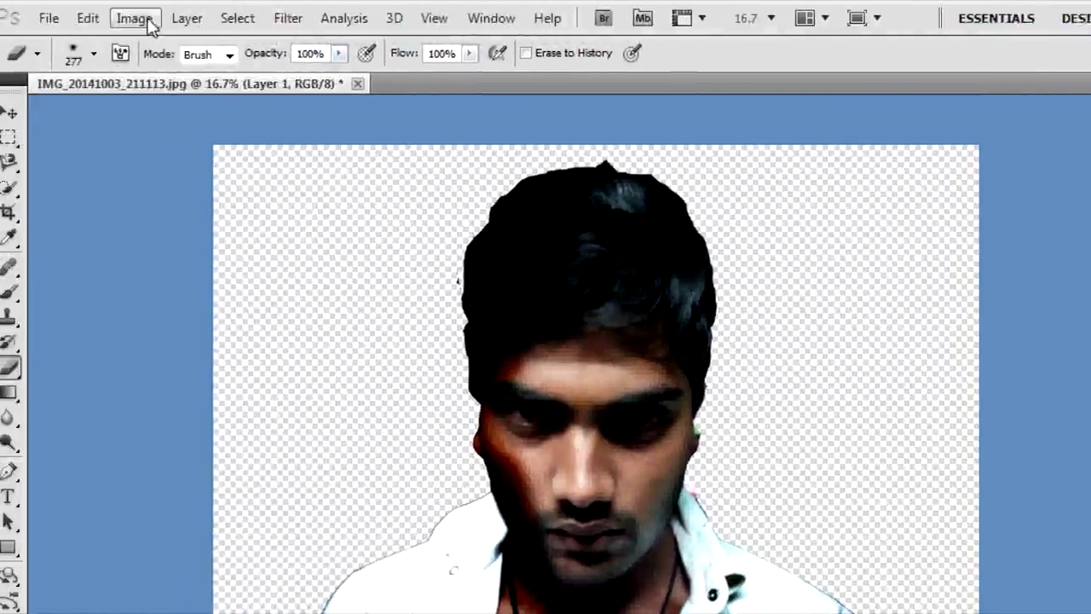
{"action": "left_click", "coordinate": [141, 24]}
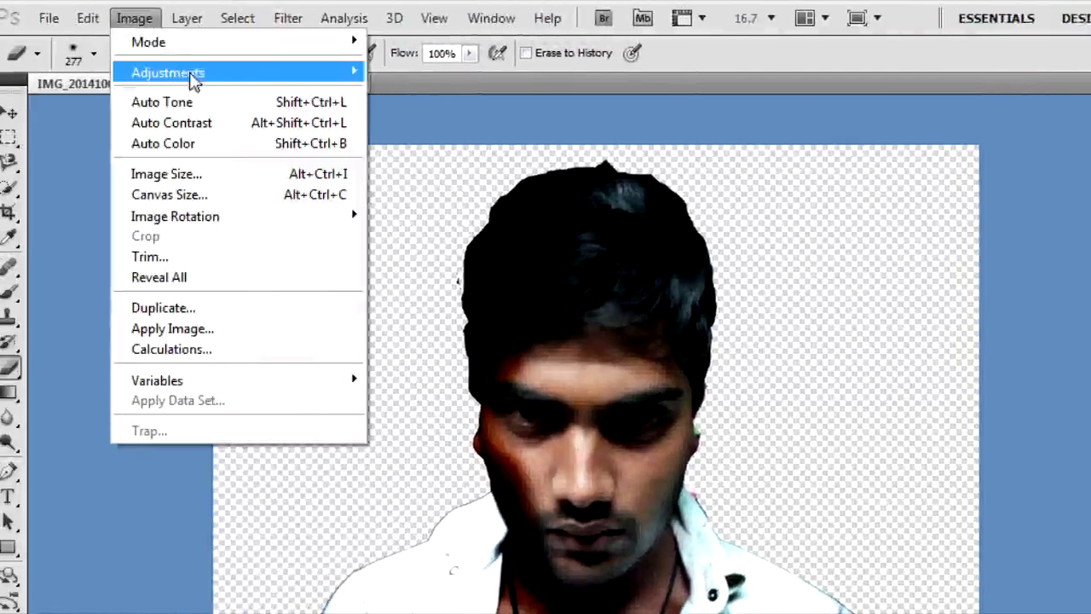
{"action": "mouse_move", "coordinate": [190, 75]}
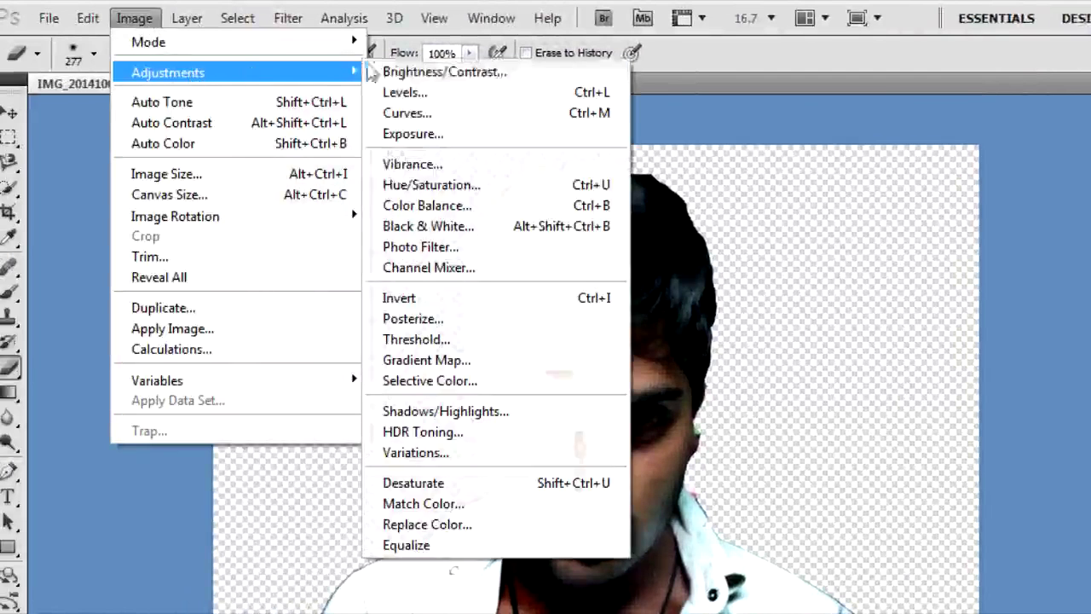
{"action": "left_click", "coordinate": [438, 164]}
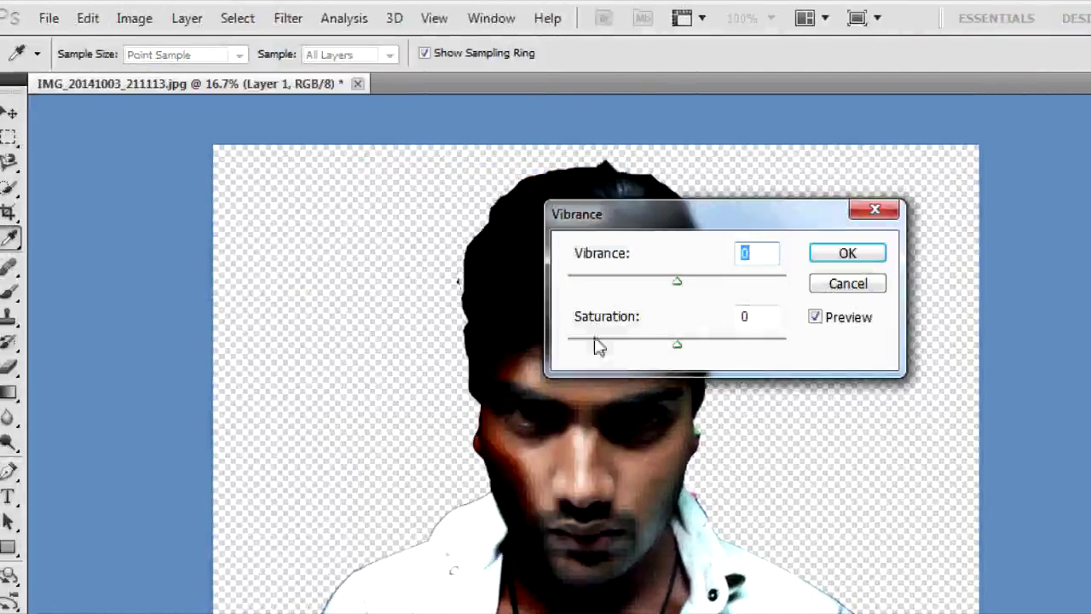
{"action": "left_click_drag", "start_coordinate": [677, 279], "coordinate": [607, 285]}
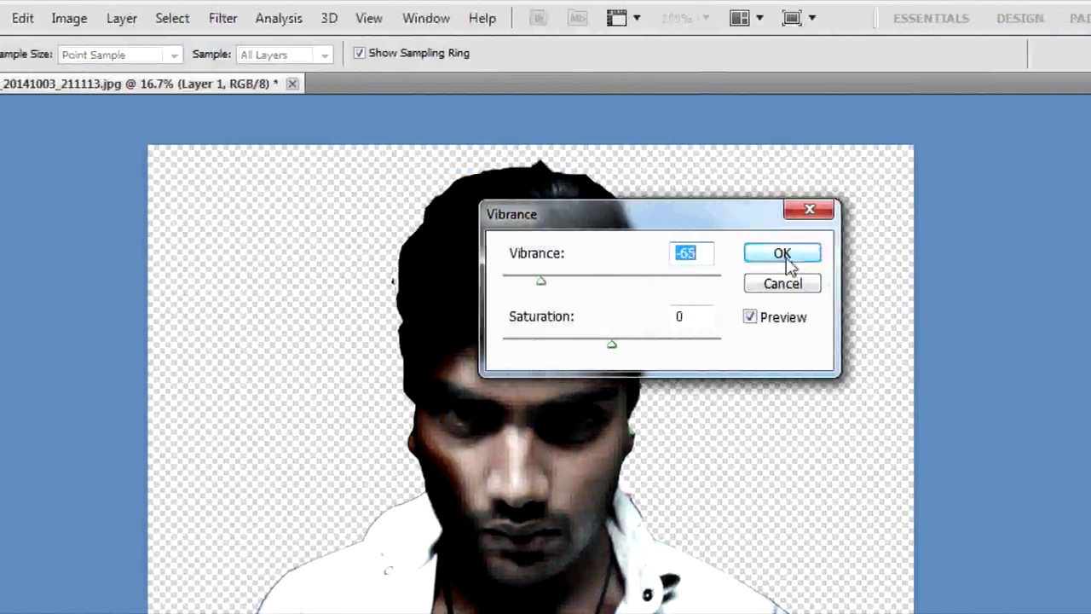
{"action": "left_click", "coordinate": [848, 253]}
{"action": "key", "text": "e"}
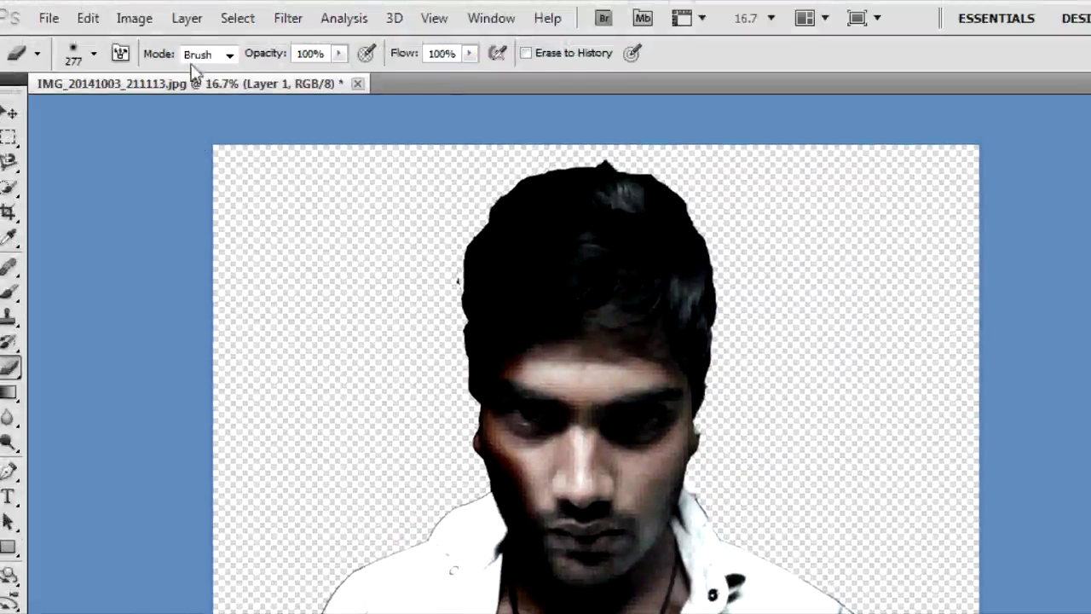
- Apply a Color Balance adjustment to Layer 1 with the midtones' Cyan/Red level at -31
{"action": "left_click", "coordinate": [138, 21]}
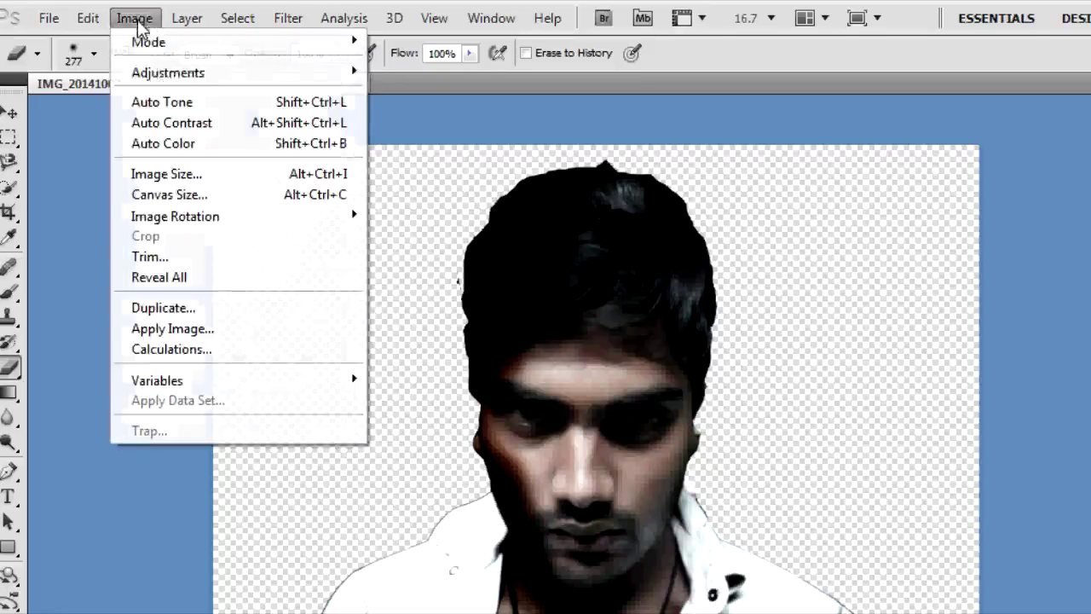
{"action": "mouse_move", "coordinate": [239, 78]}
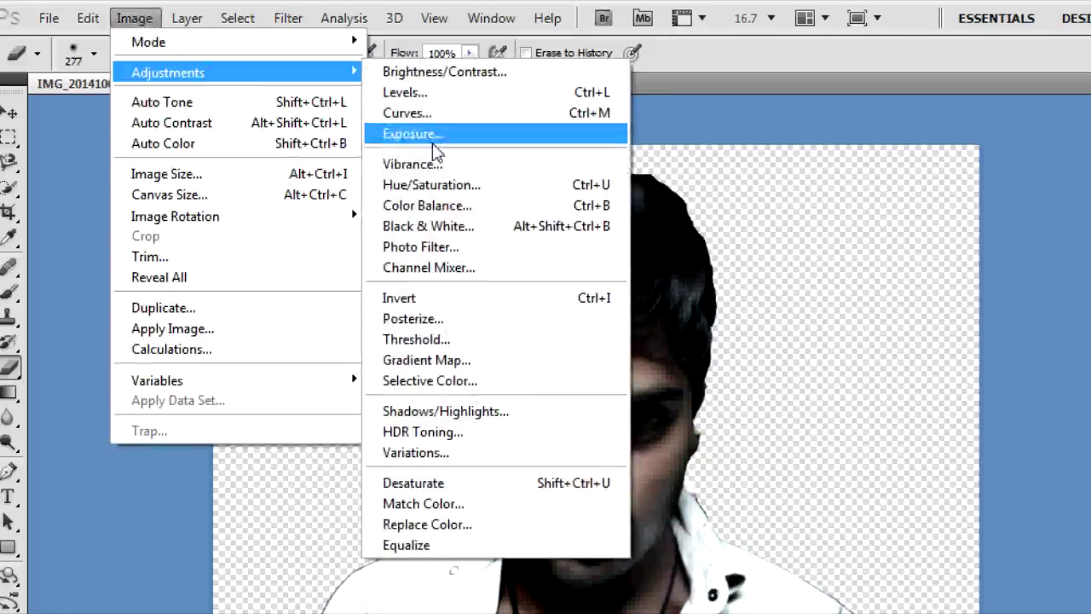
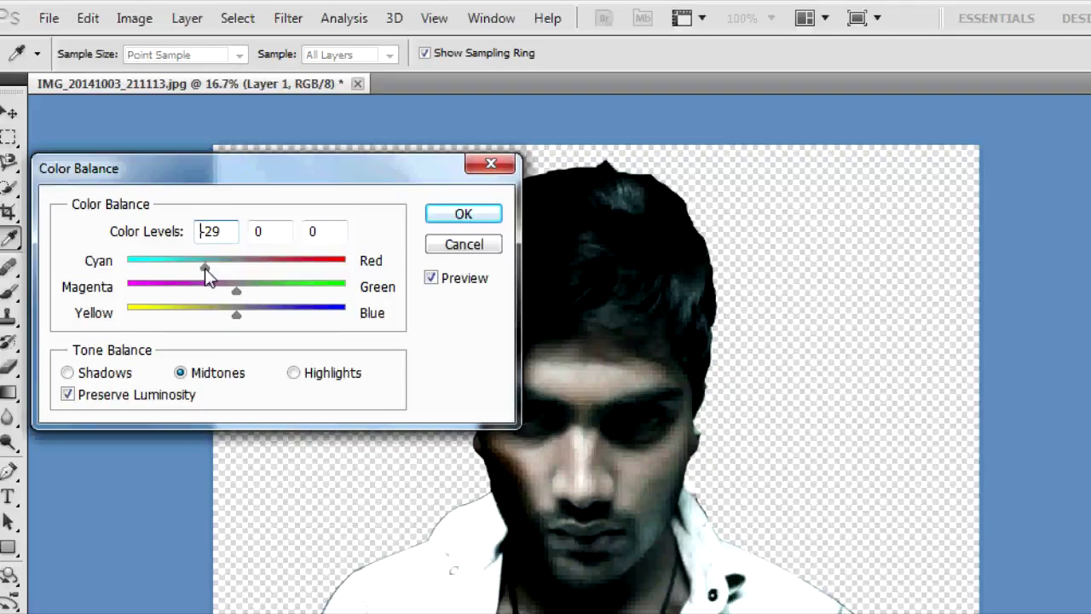
{"action": "left_click_drag", "start_coordinate": [205, 267], "coordinate": [202, 268]}
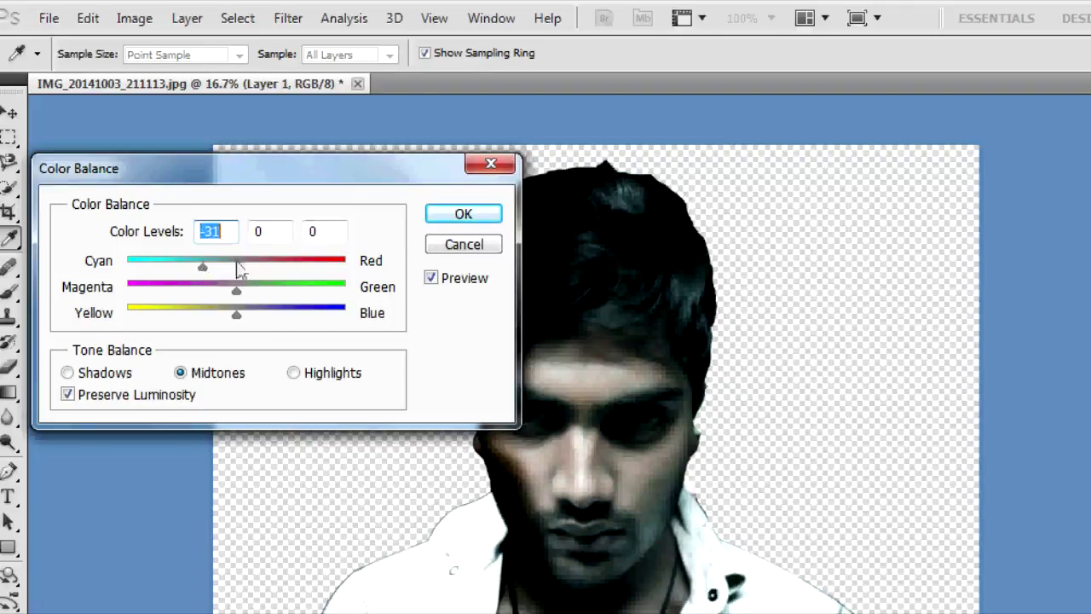
{"action": "left_click", "coordinate": [463, 214]}
{"action": "key", "text": "e"}
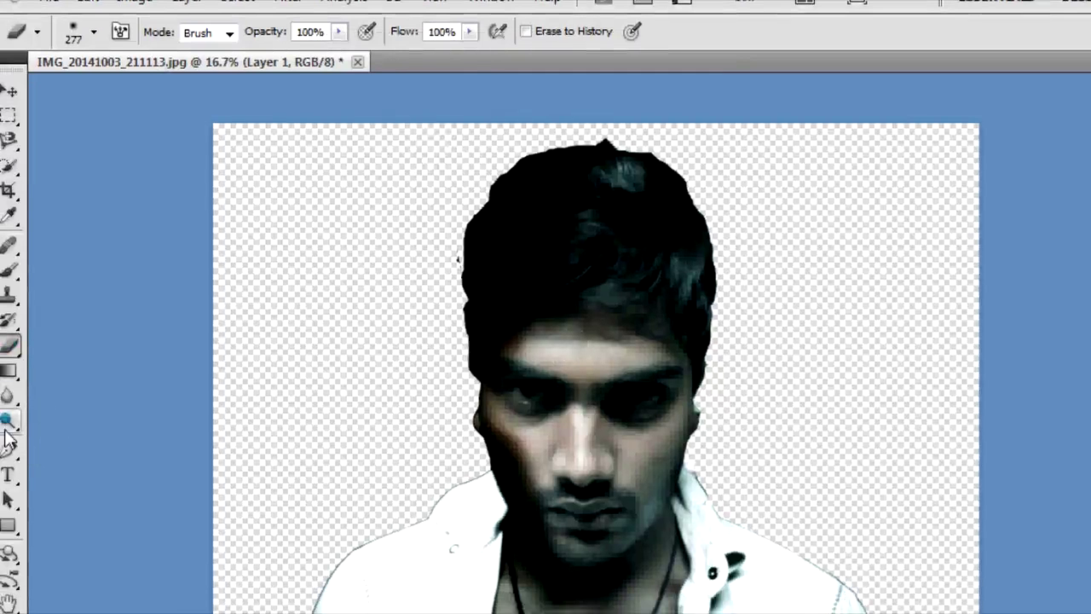
- Brighten the forehead, cheeks and nose with the 308 px Dodge tool at Midtones range and 50% exposure
{"action": "left_click", "coordinate": [7, 430]}
{"action": "left_click", "coordinate": [6, 431]}
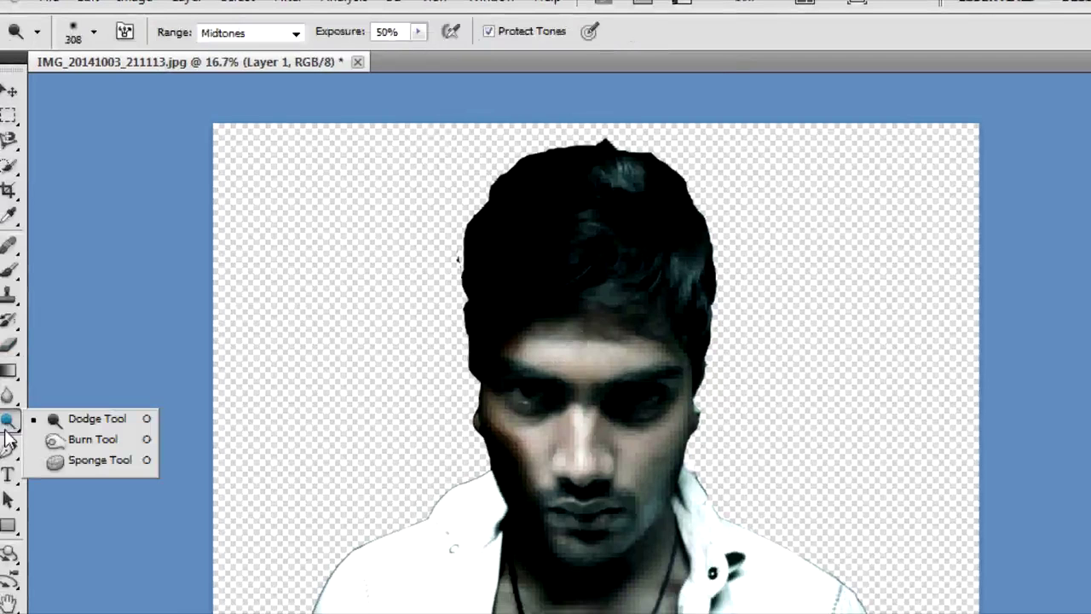
{"action": "left_click", "coordinate": [93, 422]}
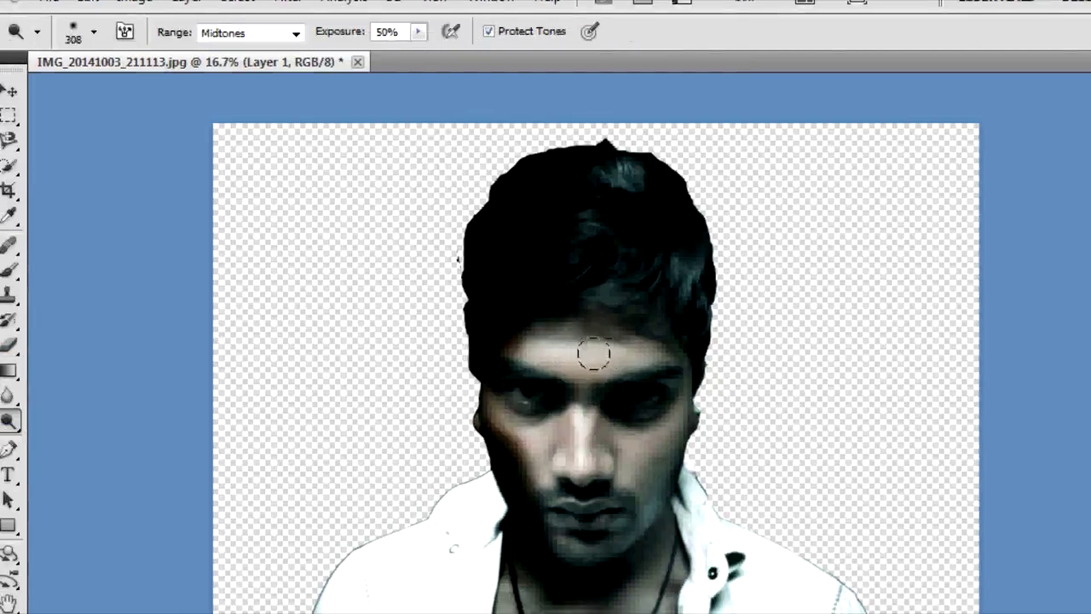
{"action": "mouse_move", "coordinate": [567, 352]}
{"action": "left_mouse_down"}
{"action": "mouse_move", "coordinate": [548, 353]}
{"action": "mouse_move", "coordinate": [608, 346]}
{"action": "mouse_move", "coordinate": [581, 349]}
{"action": "left_mouse_up"}
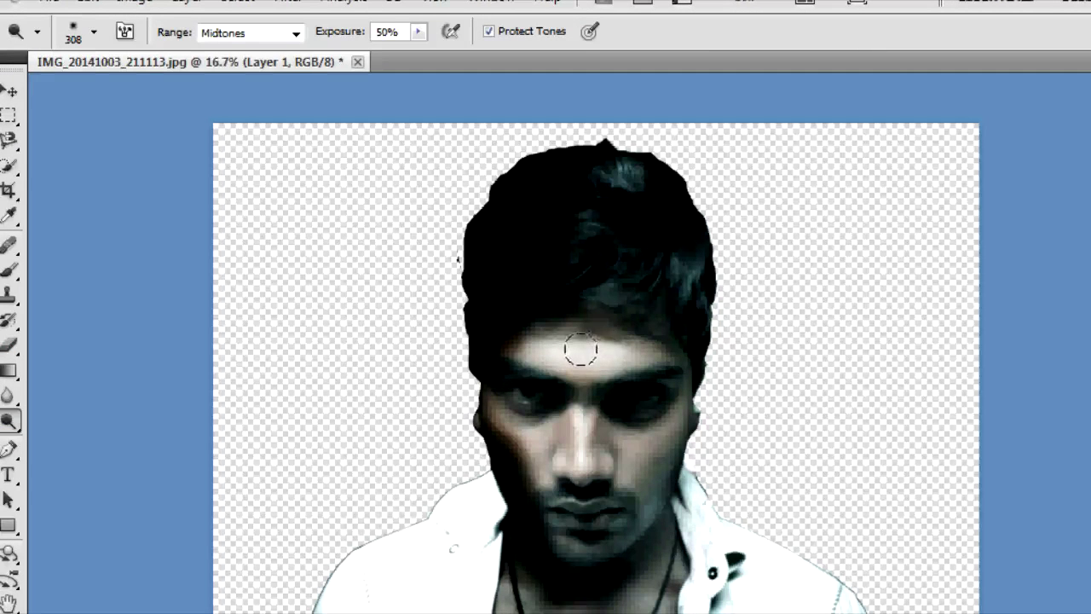
{"action": "left_click_drag", "start_coordinate": [544, 426], "coordinate": [524, 446]}
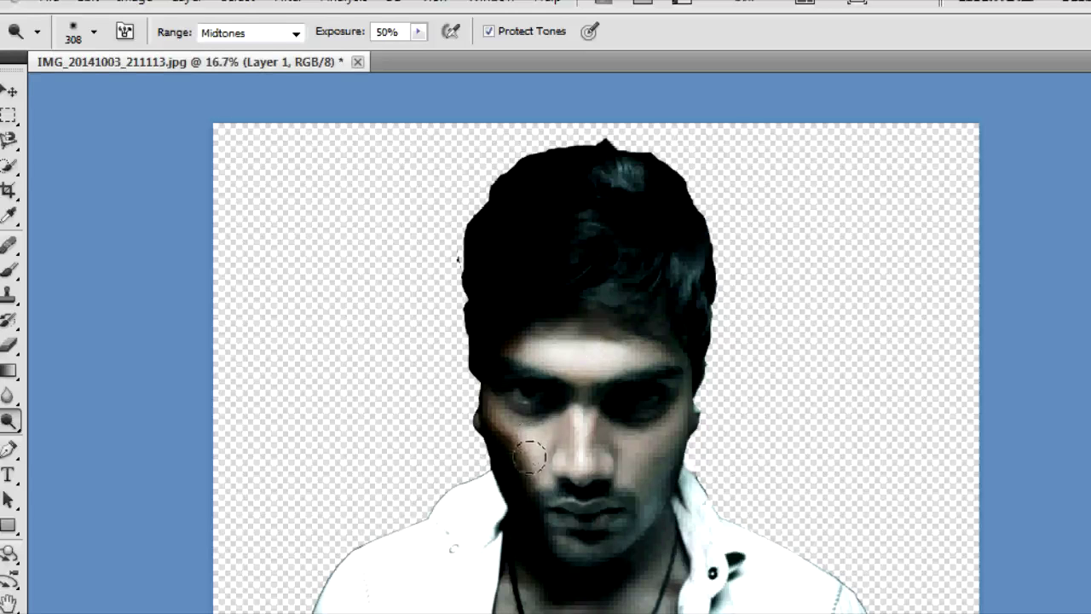
{"action": "left_click_drag", "start_coordinate": [638, 427], "coordinate": [629, 424]}
{"action": "mouse_move", "coordinate": [585, 455]}
{"action": "left_mouse_down"}
{"action": "mouse_move", "coordinate": [570, 431]}
{"action": "mouse_move", "coordinate": [588, 469]}
{"action": "mouse_move", "coordinate": [584, 442]}
{"action": "mouse_move", "coordinate": [614, 431]}
{"action": "left_mouse_up"}
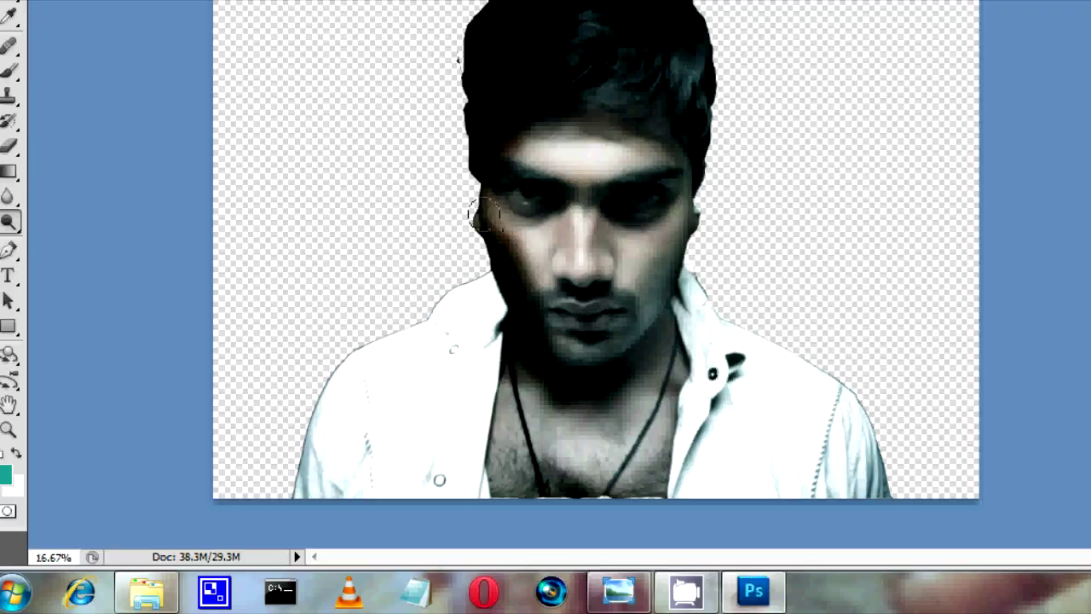
- Switch to the Burn tool with a 78 px brush, Midtones range and 50% exposure
{"action": "right_click", "coordinate": [11, 223]}
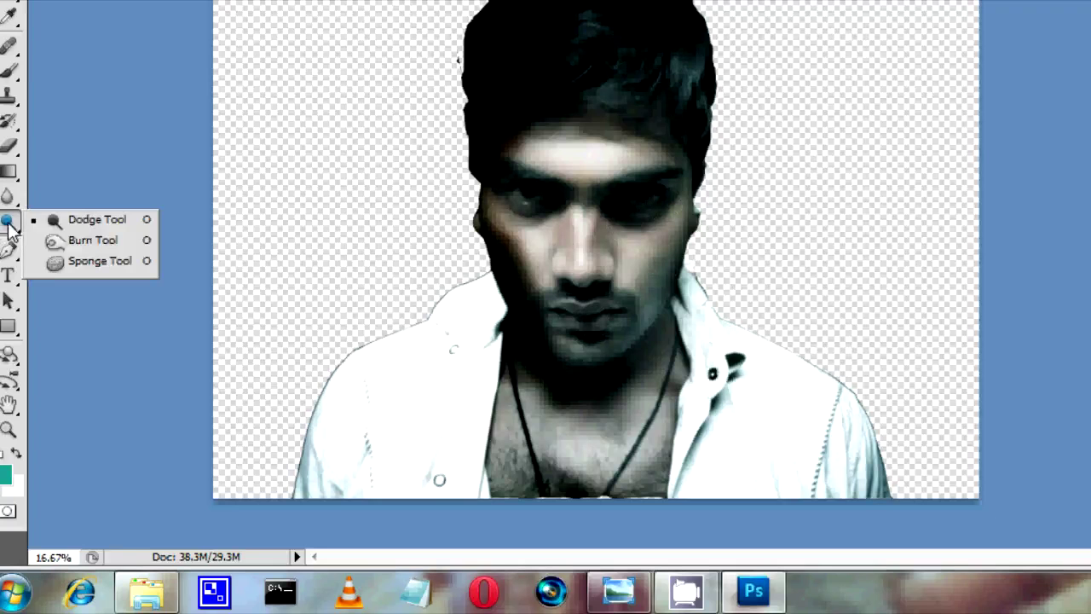
{"action": "left_click", "coordinate": [68, 239]}
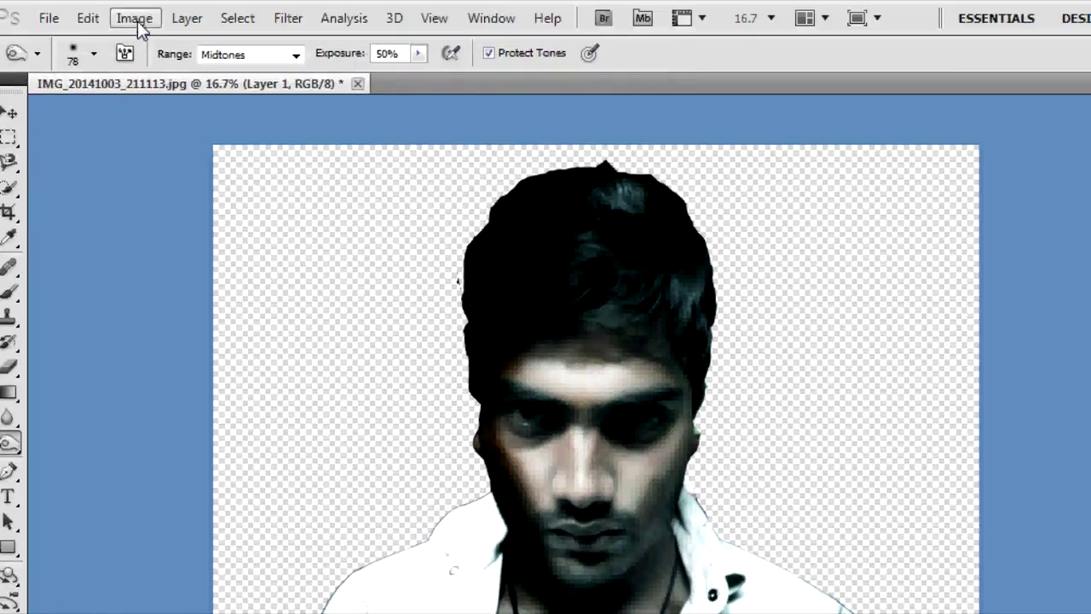
- Start a Shadows/Highlights adjustment on Layer 1 with the Shadows Amount at 18% and Tonal Width at 16%
{"action": "left_click", "coordinate": [137, 20]}
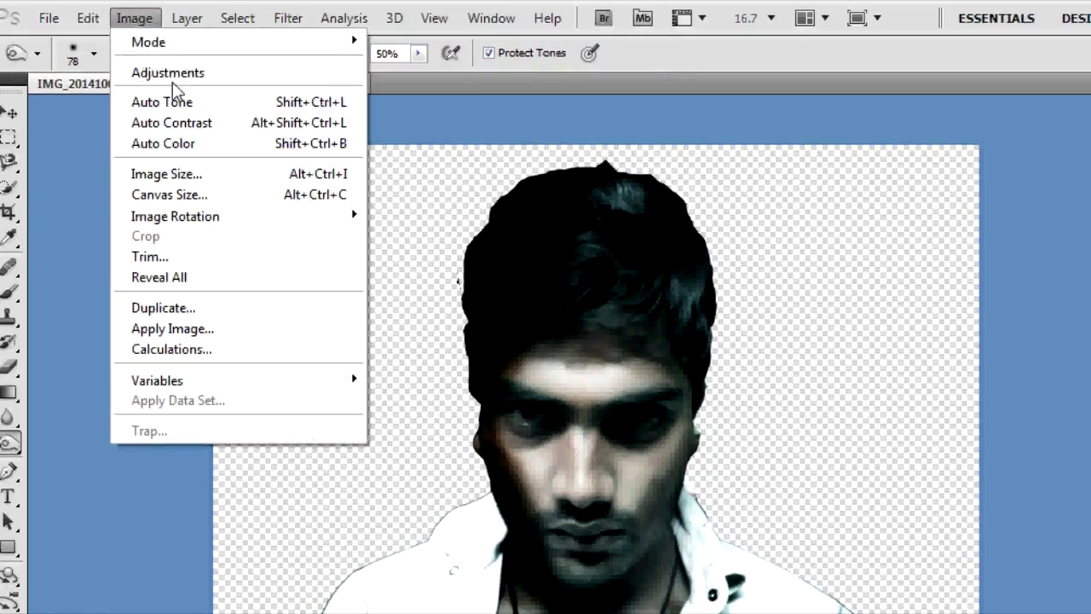
{"action": "mouse_move", "coordinate": [171, 73]}
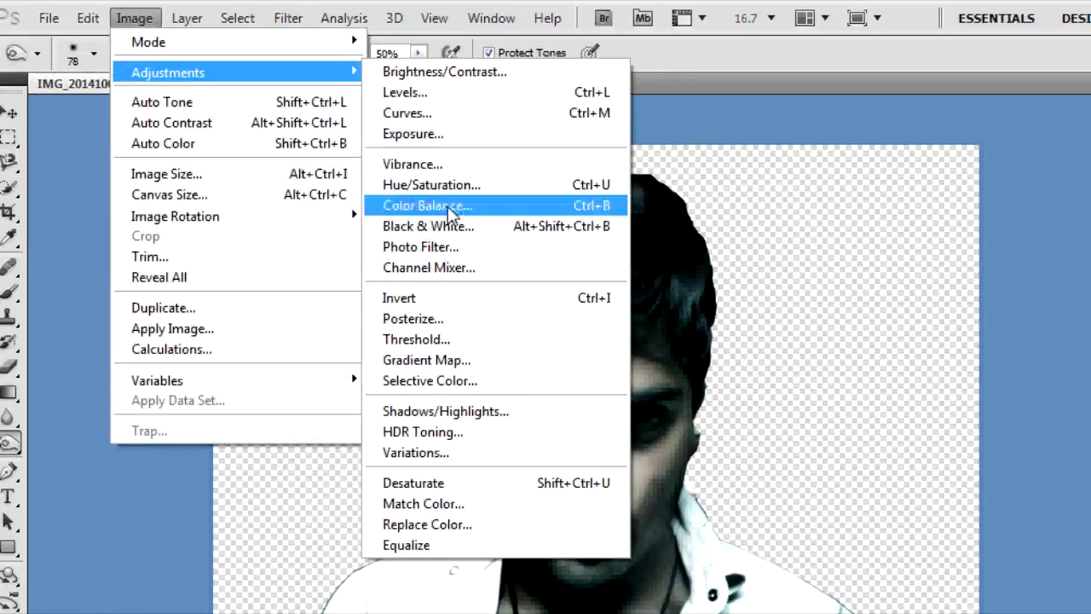
{"action": "left_click", "coordinate": [442, 413]}
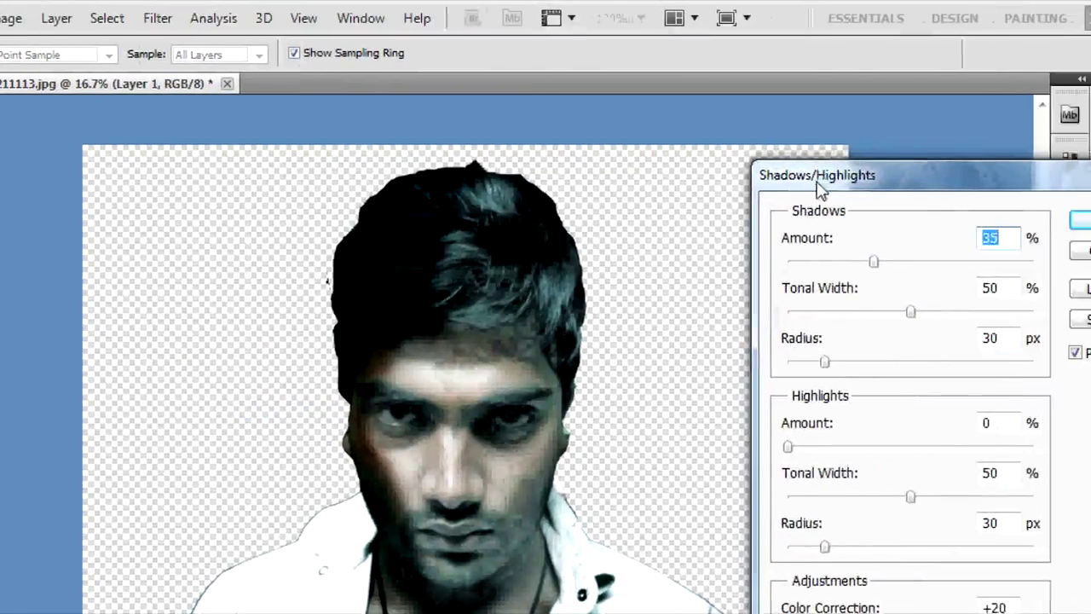
{"action": "left_click_drag", "start_coordinate": [819, 176], "coordinate": [716, 101]}
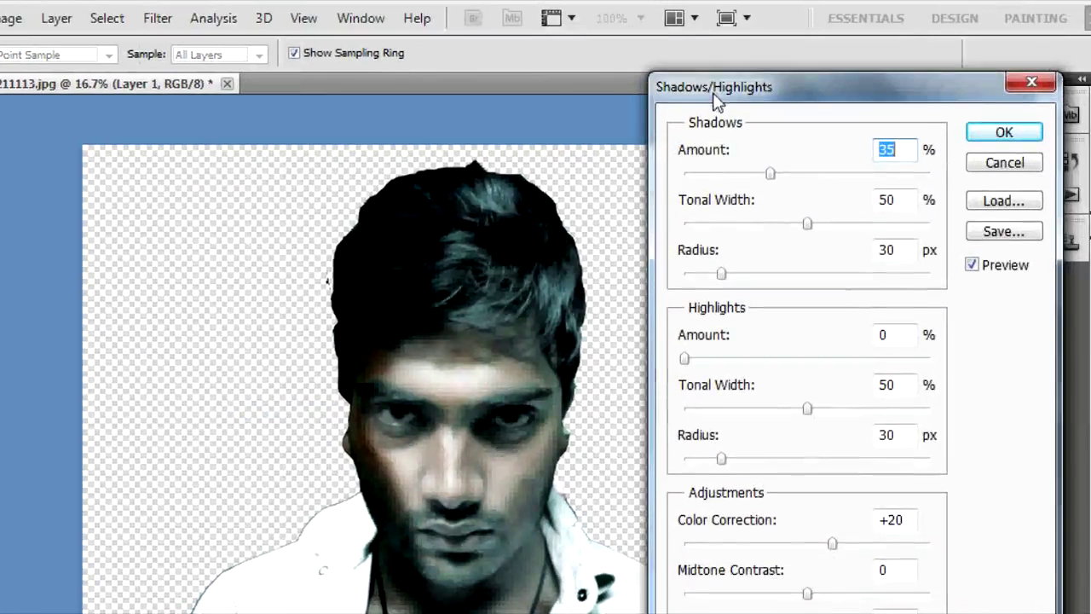
{"action": "left_click_drag", "start_coordinate": [770, 176], "coordinate": [730, 176]}
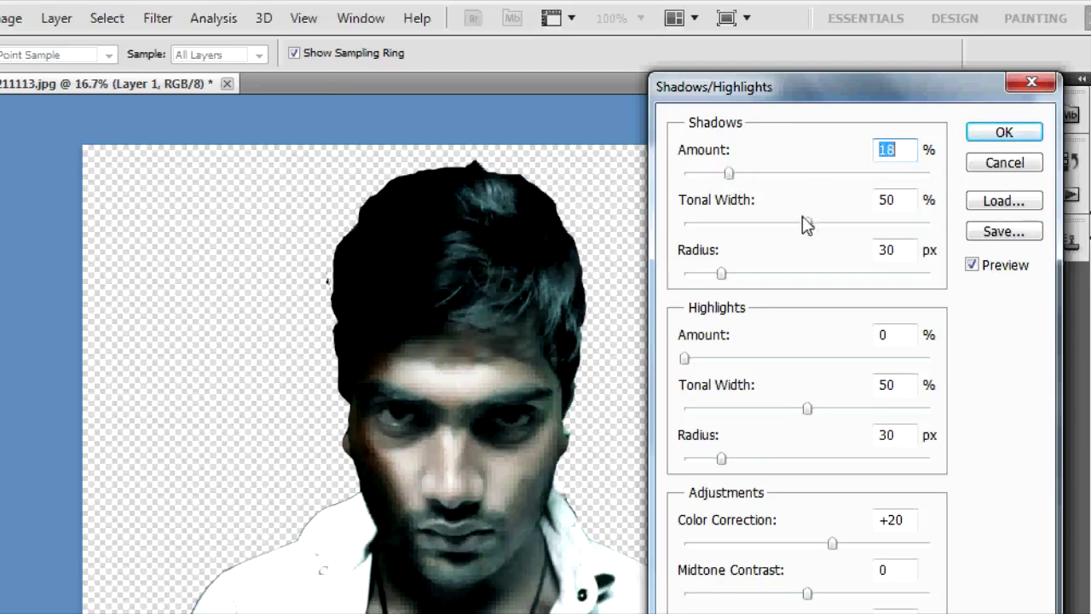
{"action": "left_click_drag", "start_coordinate": [802, 224], "coordinate": [733, 239]}
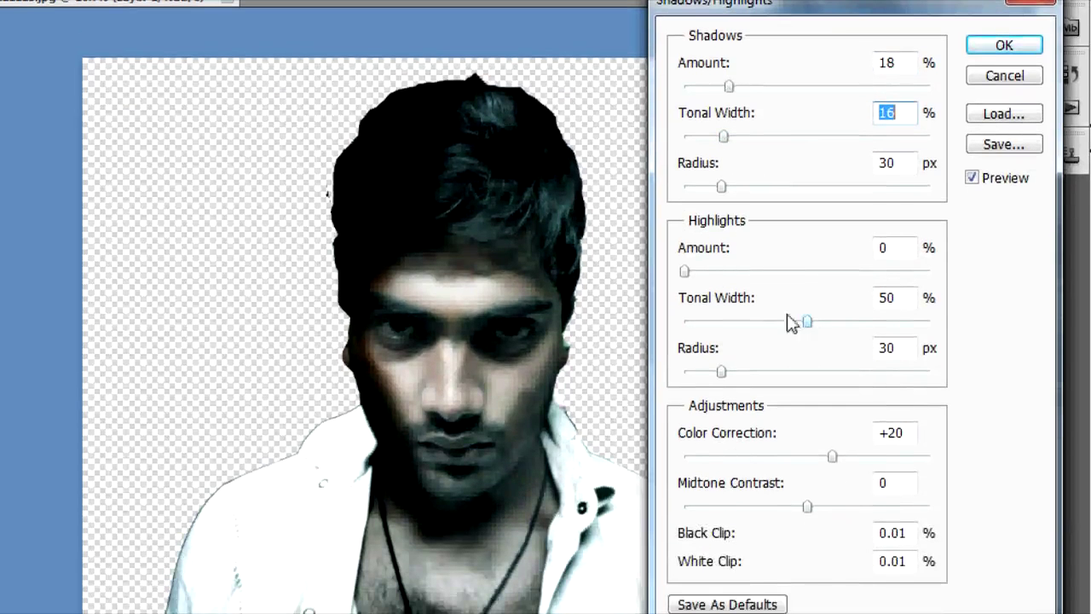
- Set the Highlights Amount to 24% and Tonal Width to 35%, increase the Highlights Radius, and apply the adjustment
{"action": "left_click_drag", "start_coordinate": [685, 273], "coordinate": [739, 274]}
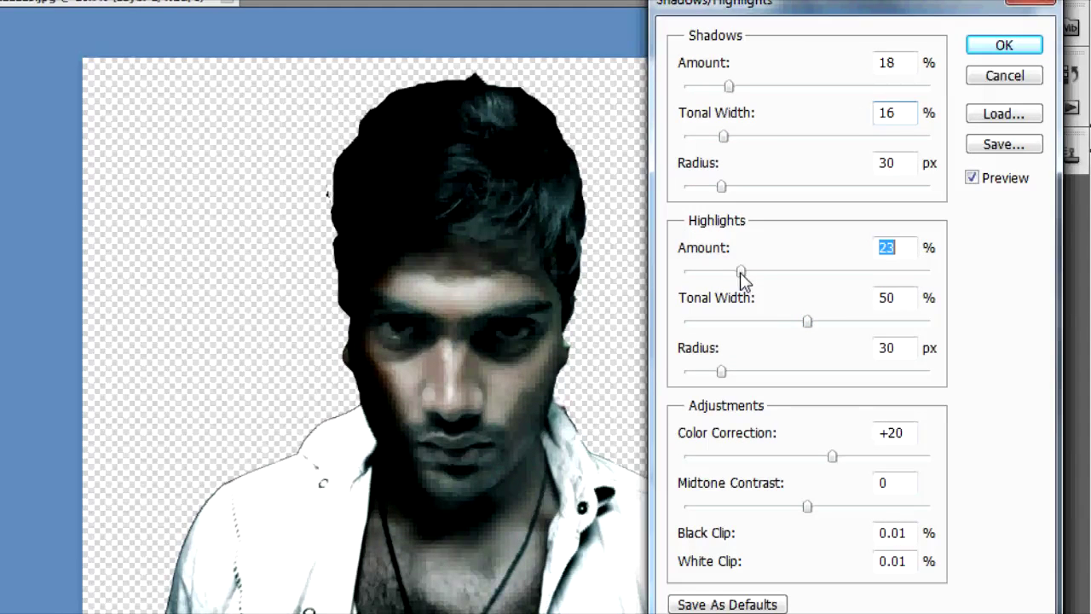
{"action": "left_click_drag", "start_coordinate": [808, 322], "coordinate": [772, 323]}
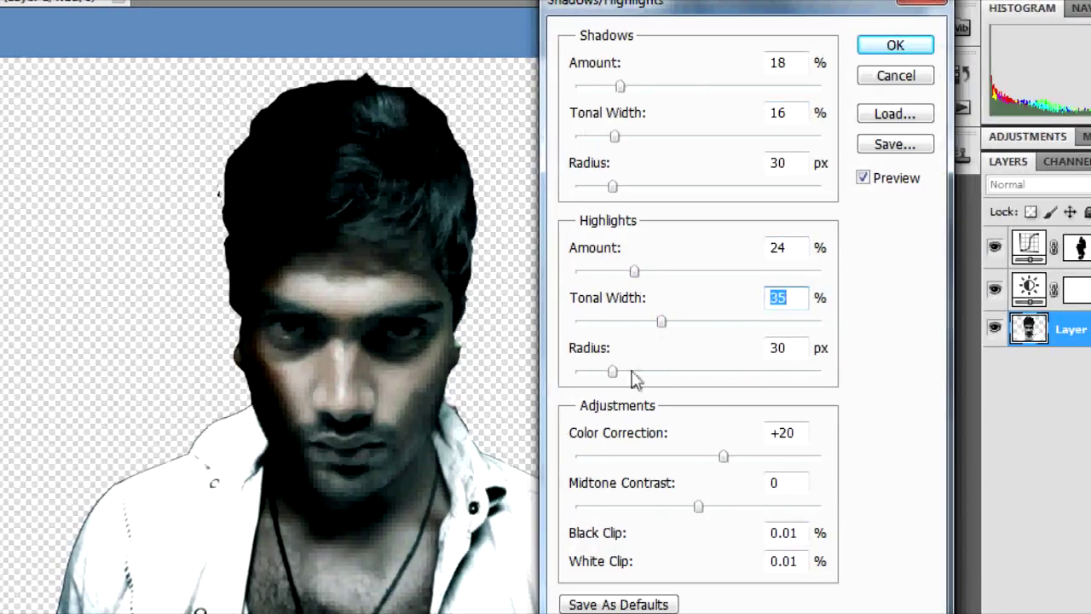
{"action": "left_click_drag", "start_coordinate": [614, 371], "coordinate": [669, 375]}
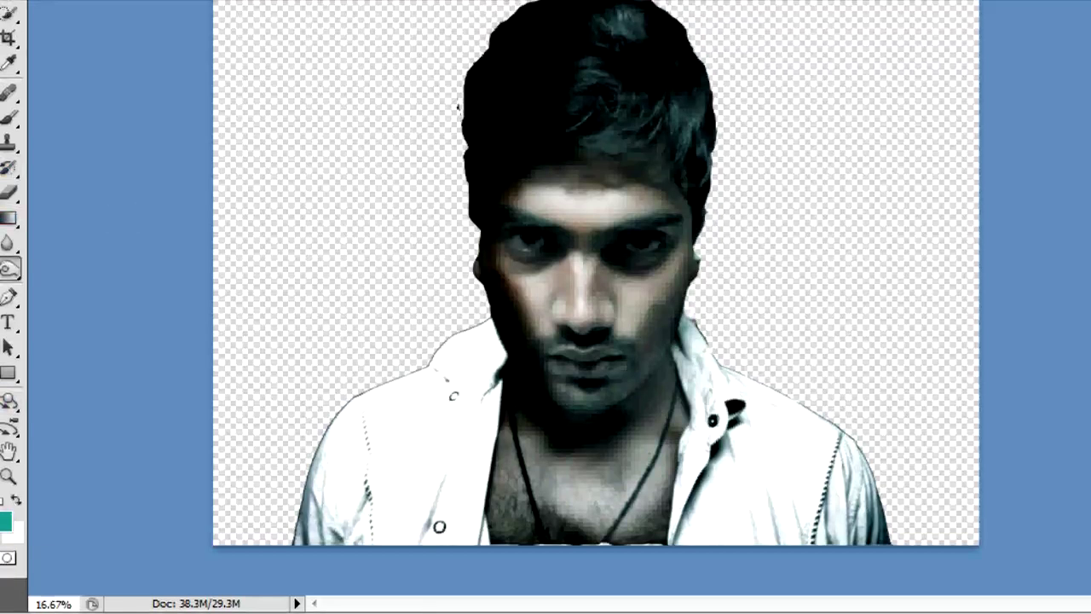
- Set the foreground color to the light cyan a1f8f5 for painting on the eyes
{"action": "left_click", "coordinate": [10, 244]}
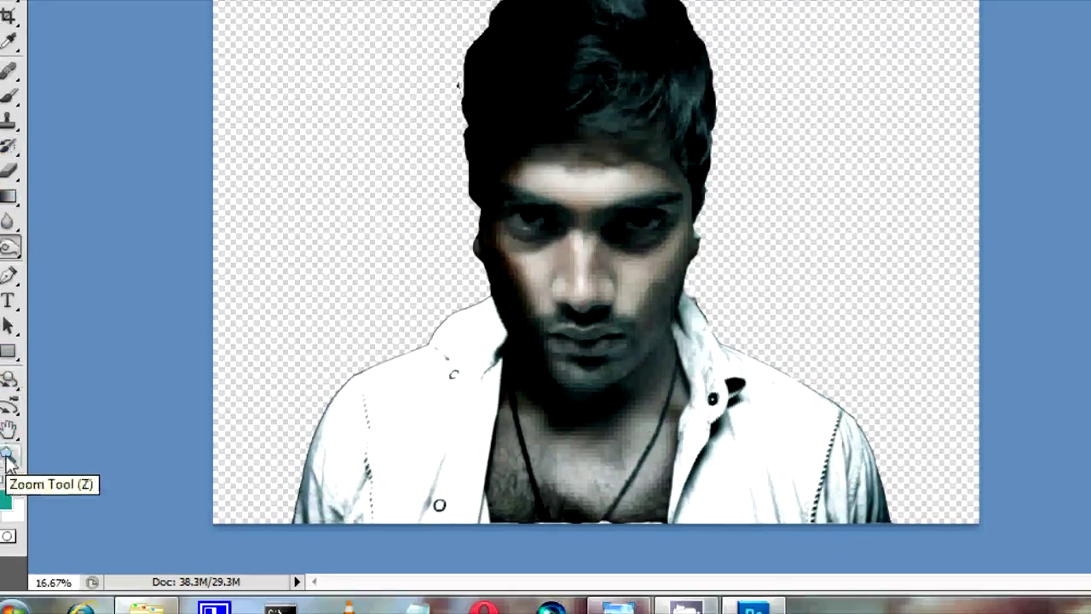
{"action": "left_click", "coordinate": [9, 475]}
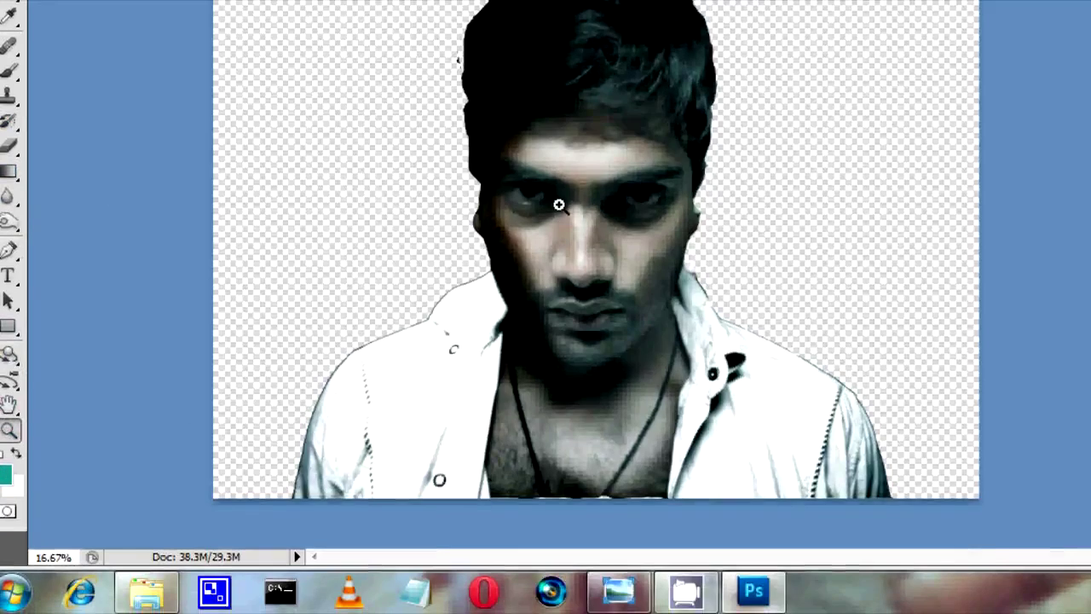
{"action": "left_click", "coordinate": [558, 204]}
{"action": "left_click", "coordinate": [559, 204]}
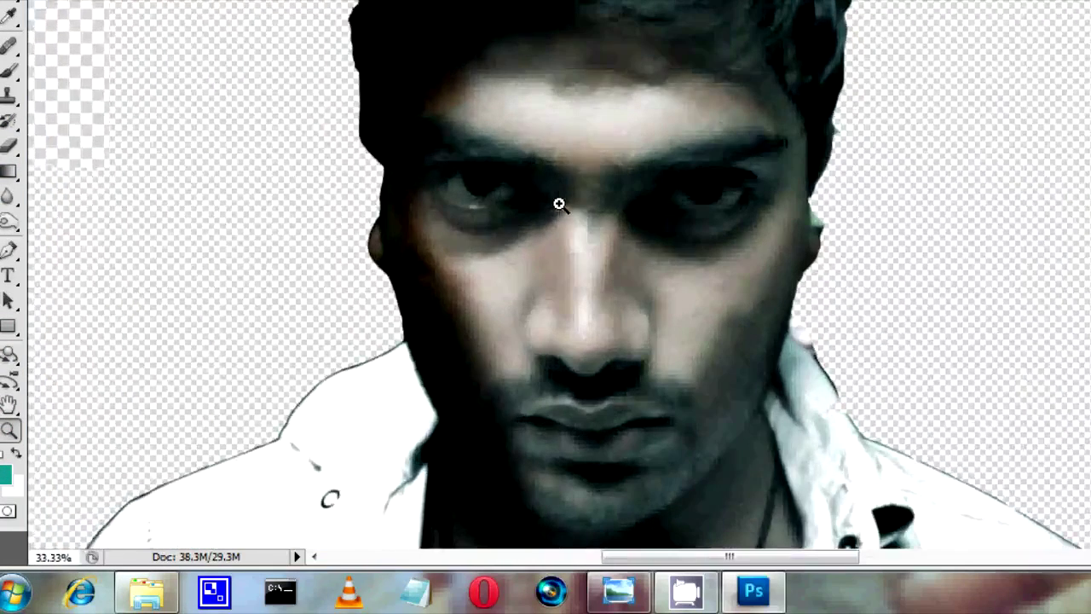
{"action": "left_click", "coordinate": [577, 185]}
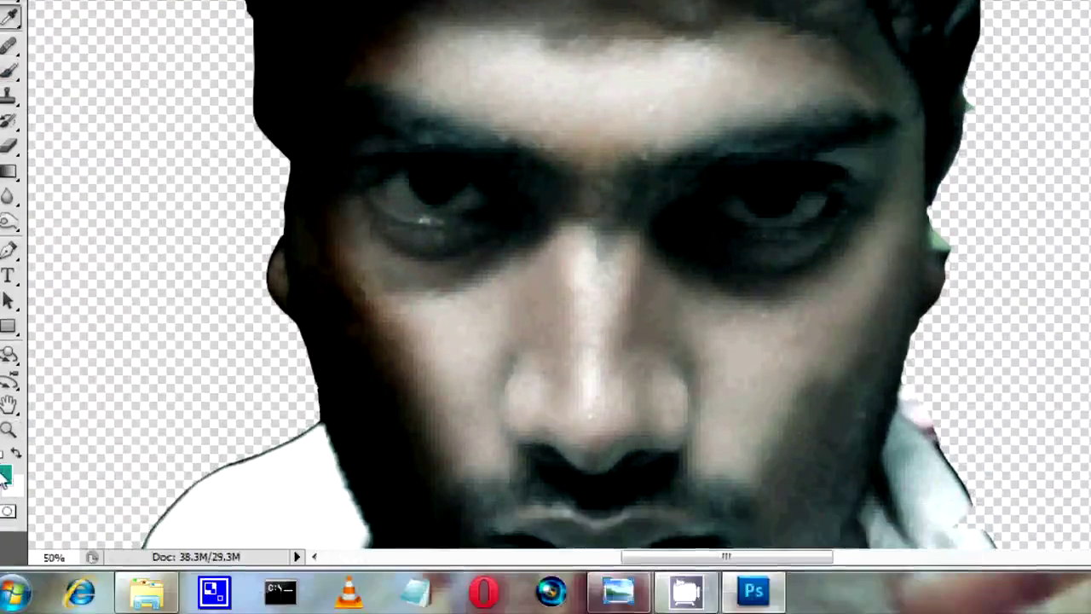
{"action": "left_click", "coordinate": [5, 583]}
{"action": "left_click_drag", "start_coordinate": [511, 1], "coordinate": [519, 29]}
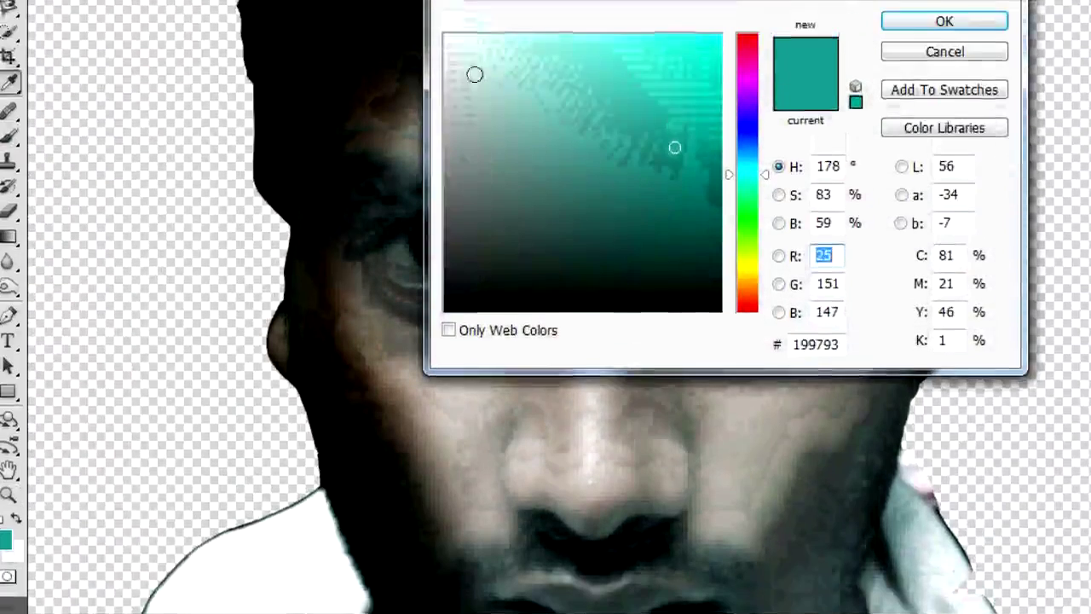
{"action": "mouse_move", "coordinate": [519, 202]}
{"action": "left_mouse_down"}
{"action": "mouse_move", "coordinate": [534, 224]}
{"action": "mouse_move", "coordinate": [489, 202]}
{"action": "mouse_move", "coordinate": [512, 195]}
{"action": "mouse_move", "coordinate": [541, 150]}
{"action": "left_mouse_up"}
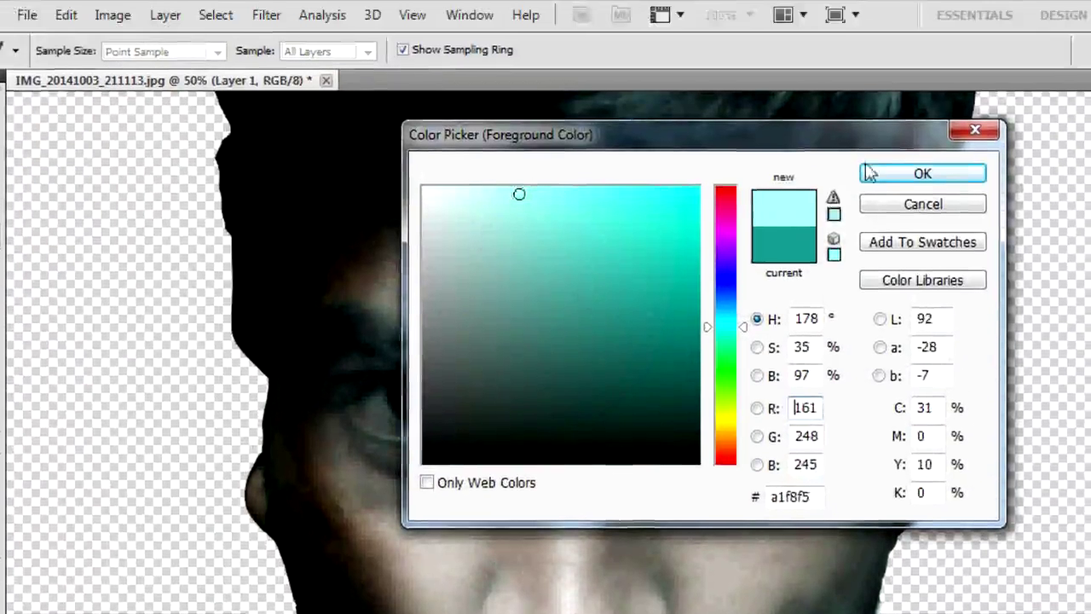
{"action": "left_click", "coordinate": [941, 151]}
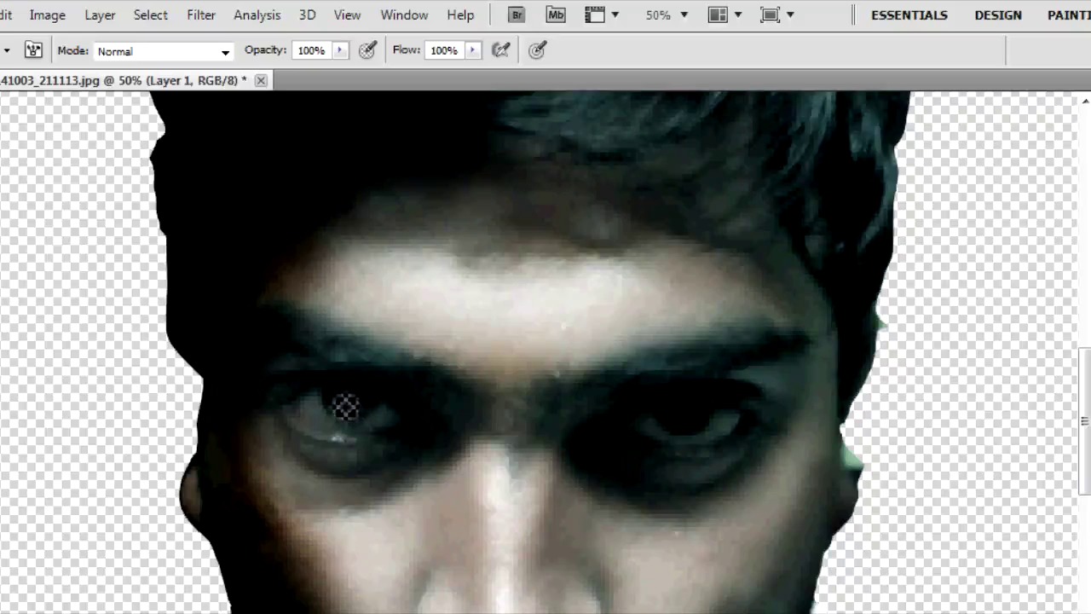
{"action": "left_click", "coordinate": [334, 398]}
{"action": "mouse_move", "coordinate": [354, 418]}
{"action": "left_mouse_down"}
{"action": "mouse_move", "coordinate": [381, 417]}
{"action": "mouse_move", "coordinate": [343, 408]}
{"action": "left_mouse_up"}
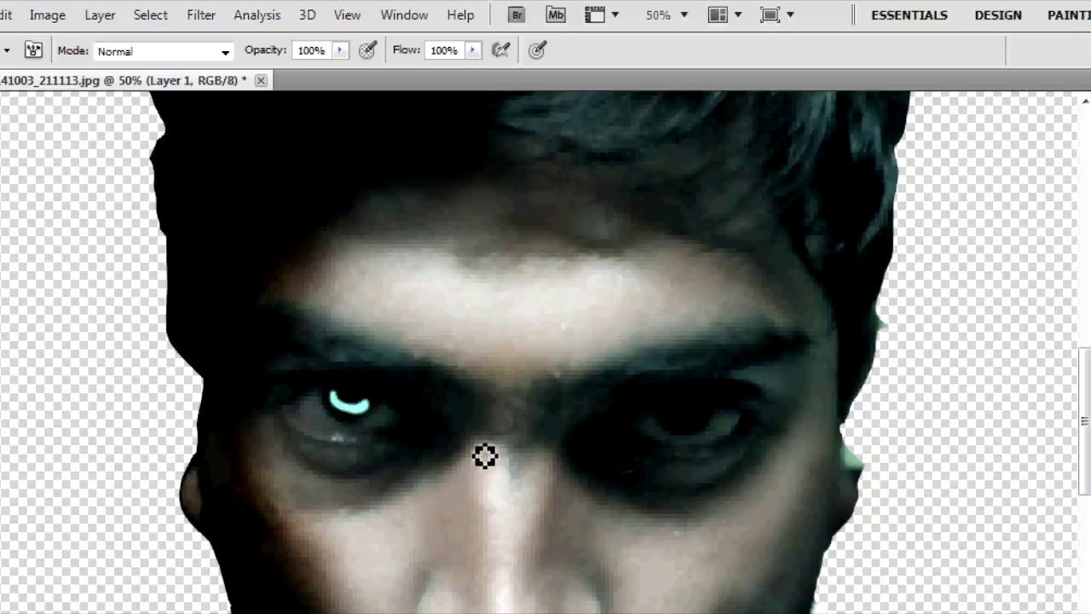
{"action": "key", "text": "ctrl+z"}
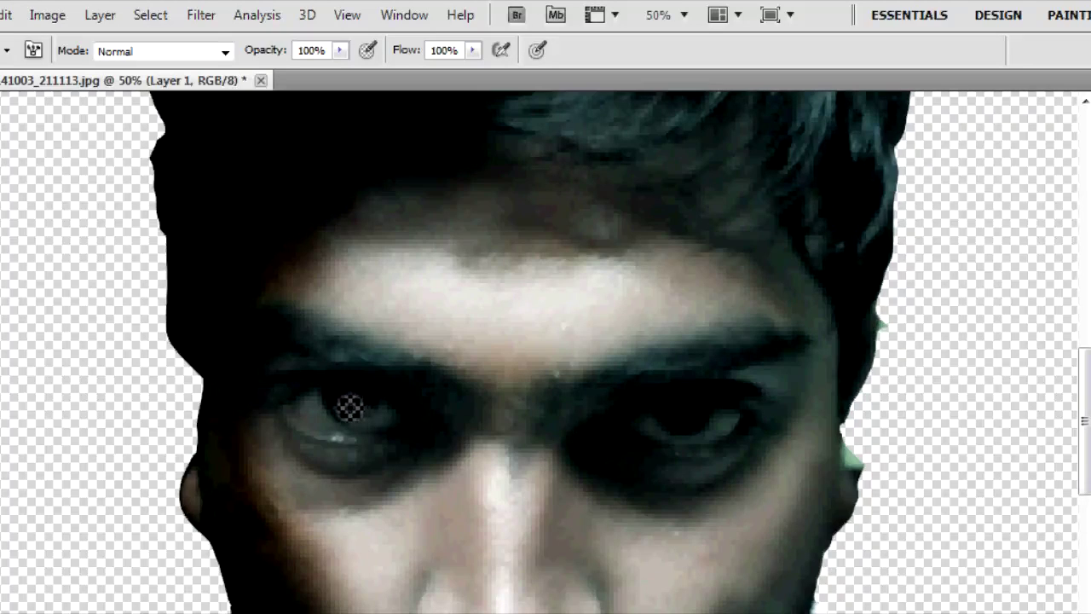
- Paint a small curved light-cyan highlight in each iris with the 15 px Brush in Normal mode at 100% opacity and flow
{"action": "mouse_move", "coordinate": [348, 407]}
{"action": "left_mouse_down"}
{"action": "mouse_move", "coordinate": [358, 418]}
{"action": "mouse_move", "coordinate": [384, 413]}
{"action": "left_mouse_up"}
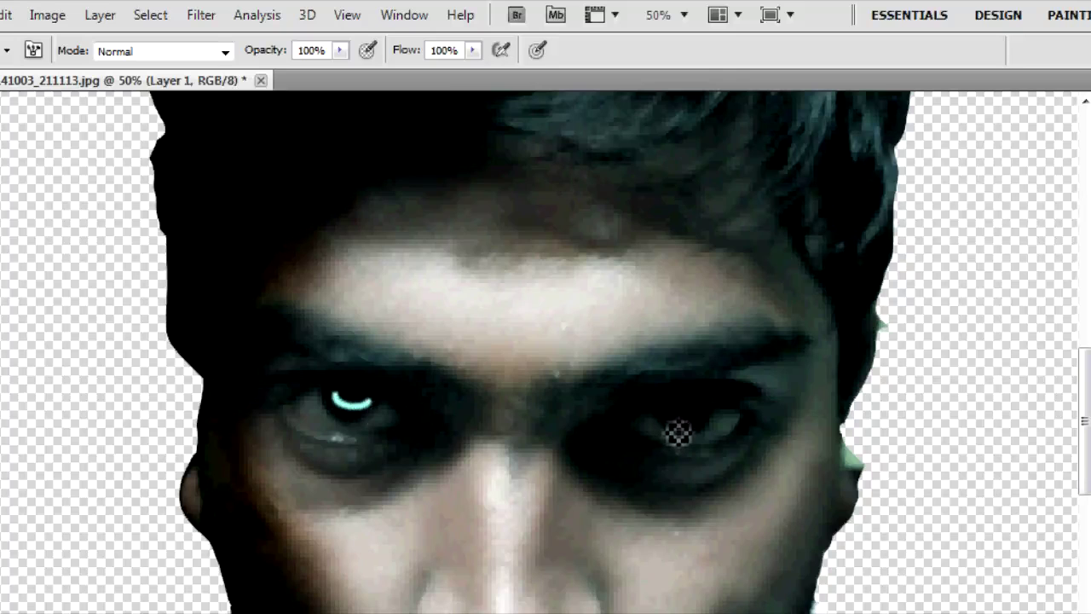
{"action": "left_click_drag", "start_coordinate": [678, 433], "coordinate": [715, 422]}
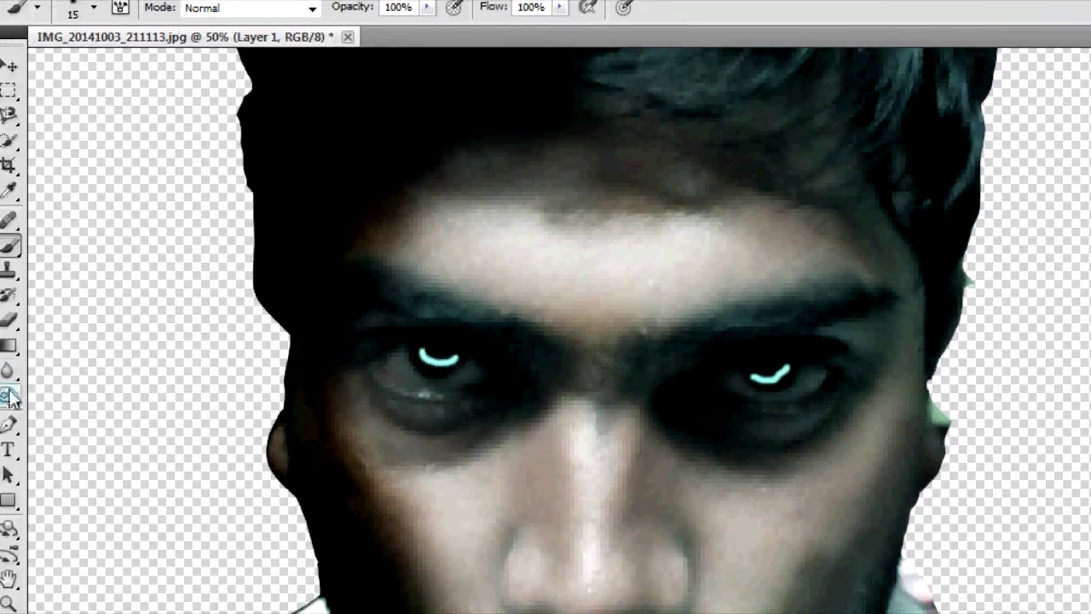
- Soften the cyan highlights in both eyes with the Blur tool at 92 px, 82% hardness and 50% strength
{"action": "left_click", "coordinate": [8, 370]}
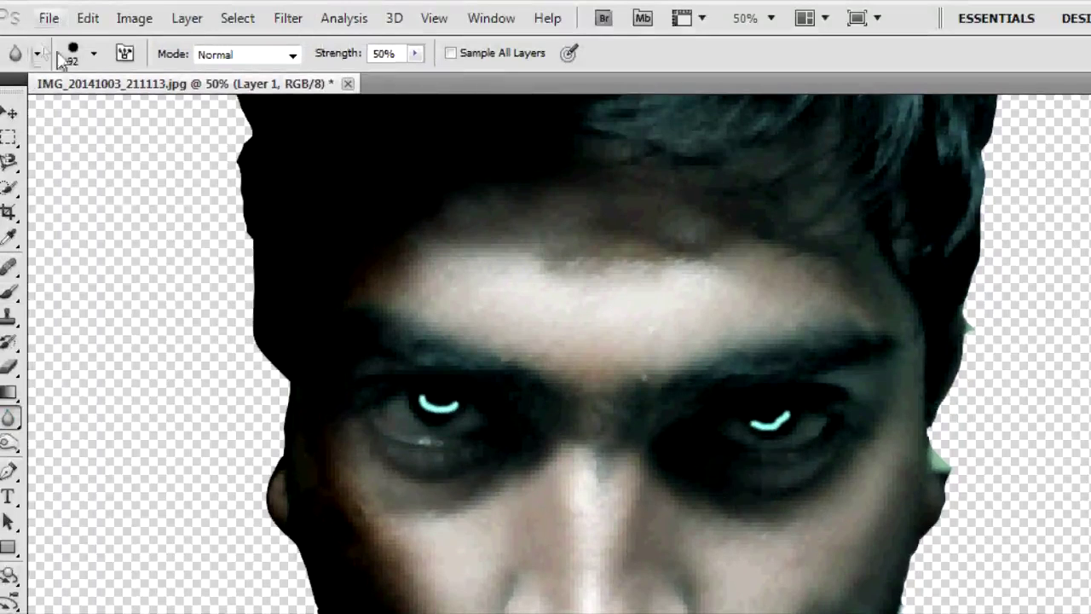
{"action": "left_click", "coordinate": [93, 55]}
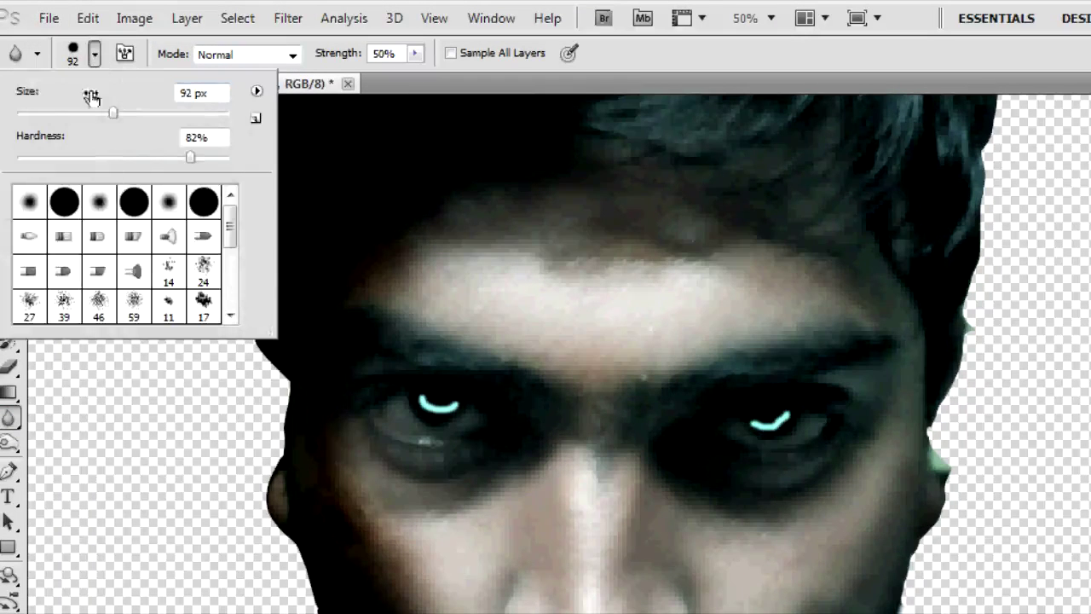
{"action": "left_click", "coordinate": [432, 397]}
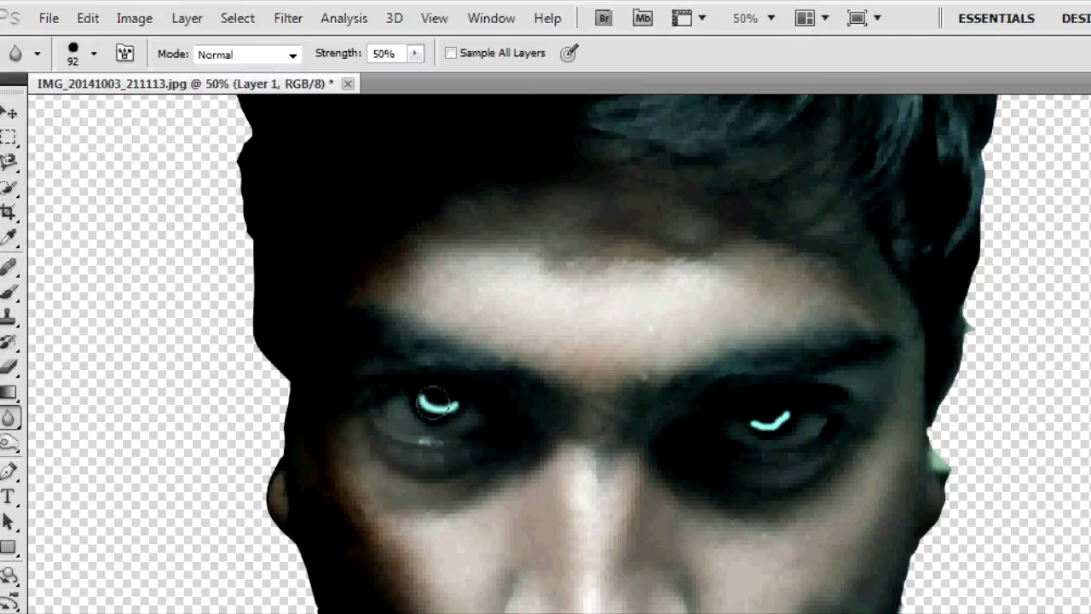
{"action": "left_click_drag", "start_coordinate": [432, 401], "coordinate": [432, 398]}
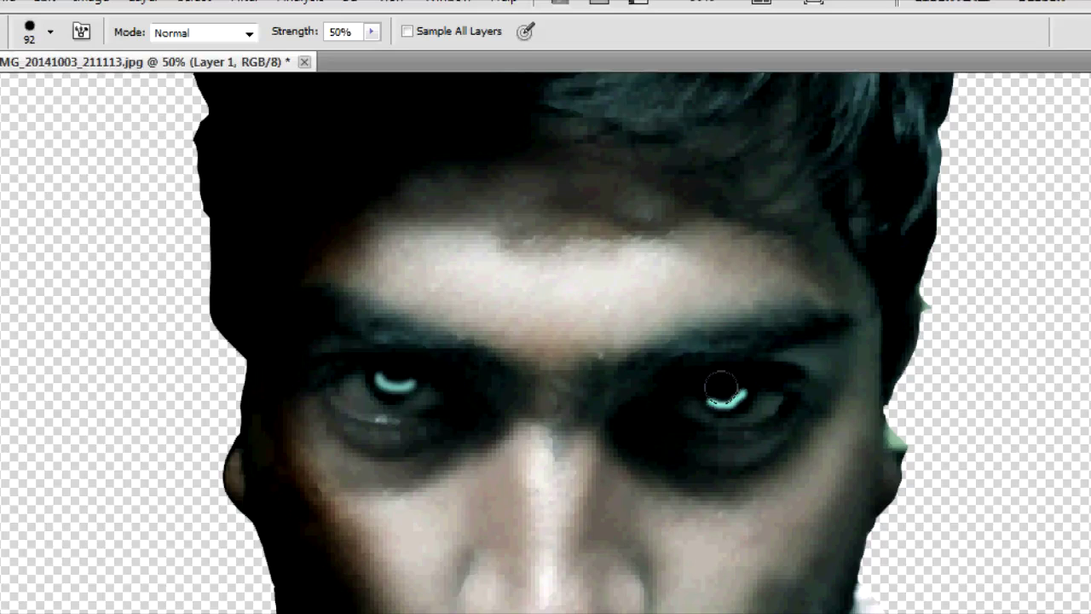
{"action": "left_click_drag", "start_coordinate": [722, 387], "coordinate": [716, 393]}
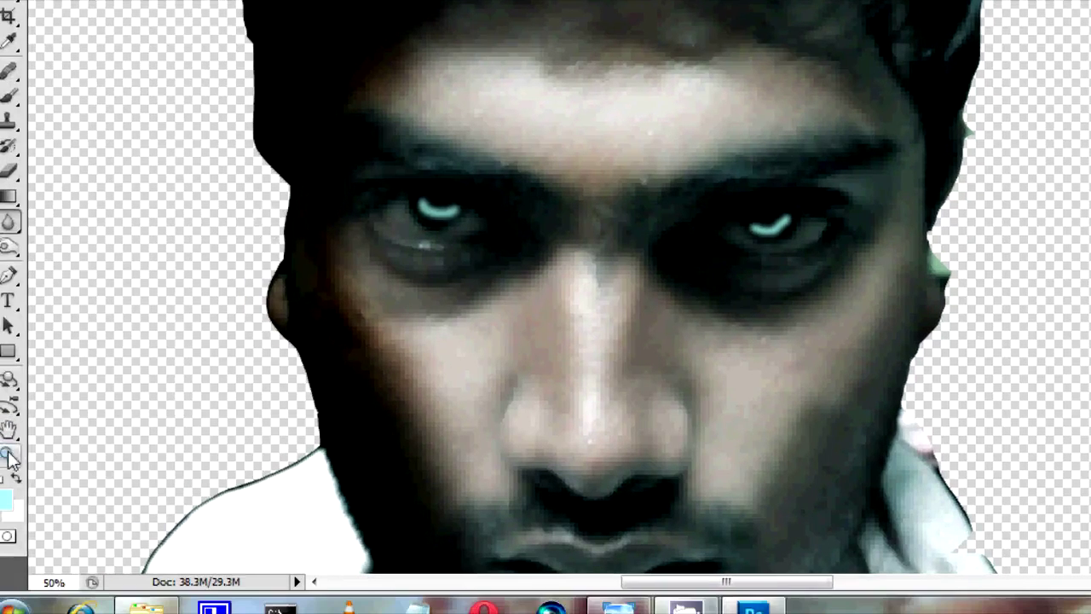
- Apply the Craquelure texture filter to Layer 1 with slightly reduced Crack Spacing, Crack Depth 0 and Crack Brightness 9
{"action": "left_click", "coordinate": [10, 457]}
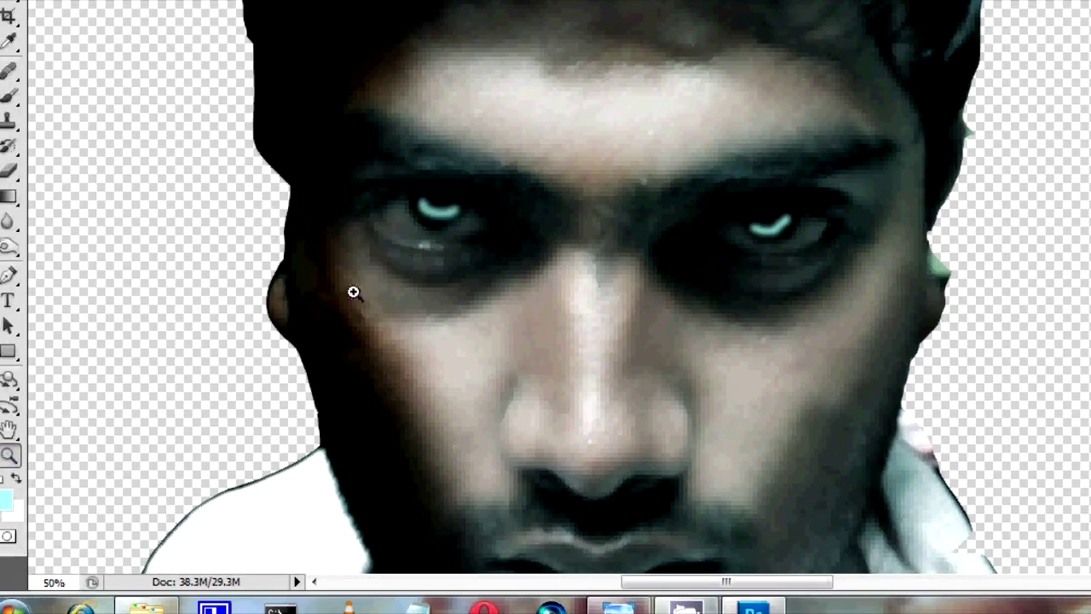
{"action": "right_click", "coordinate": [400, 232]}
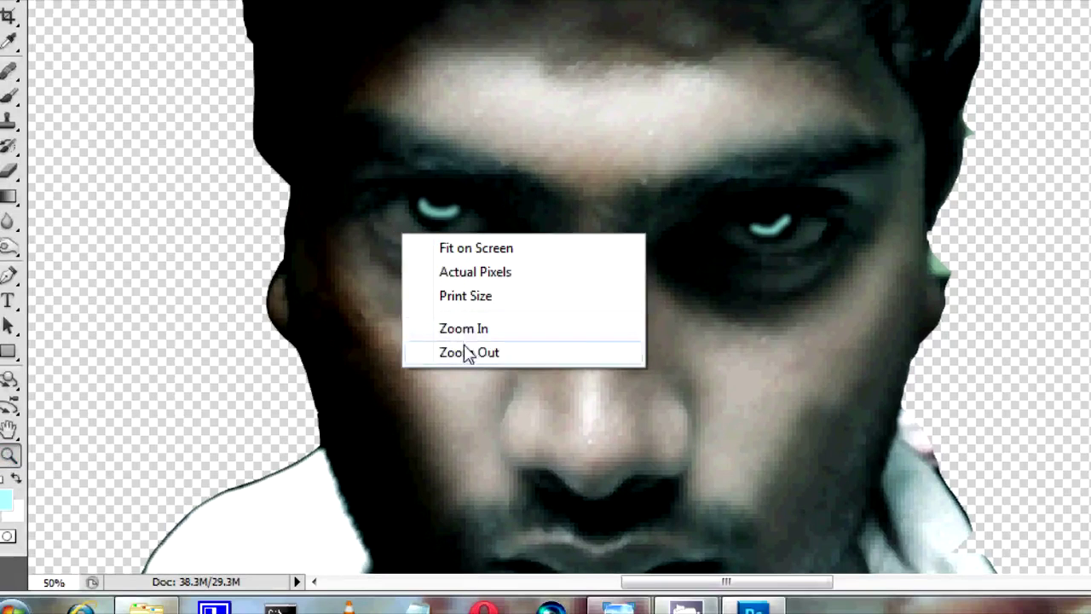
{"action": "left_click", "coordinate": [488, 256]}
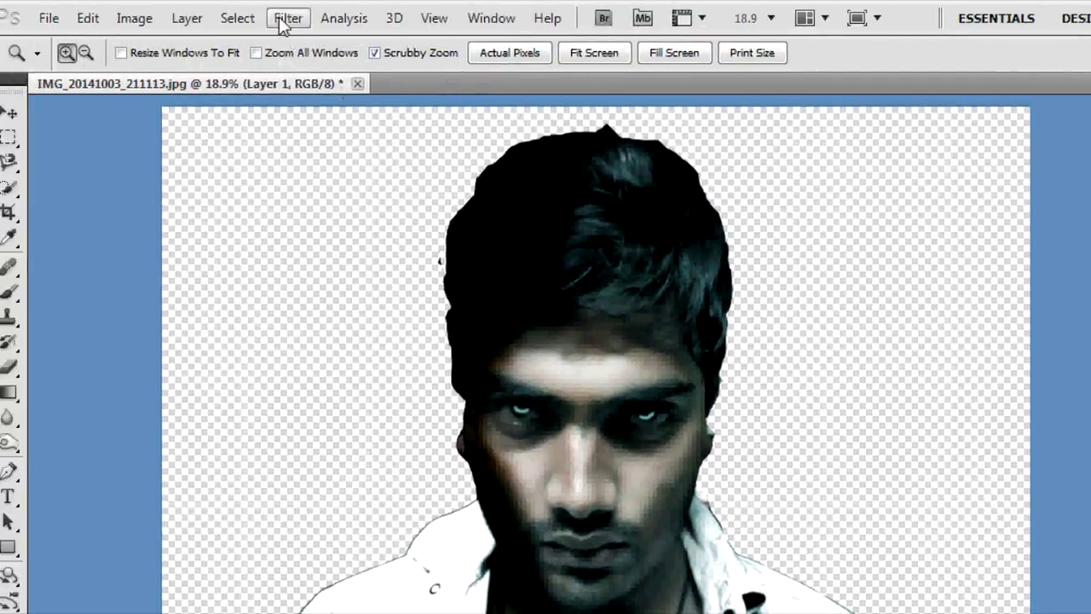
{"action": "left_click", "coordinate": [223, 18]}
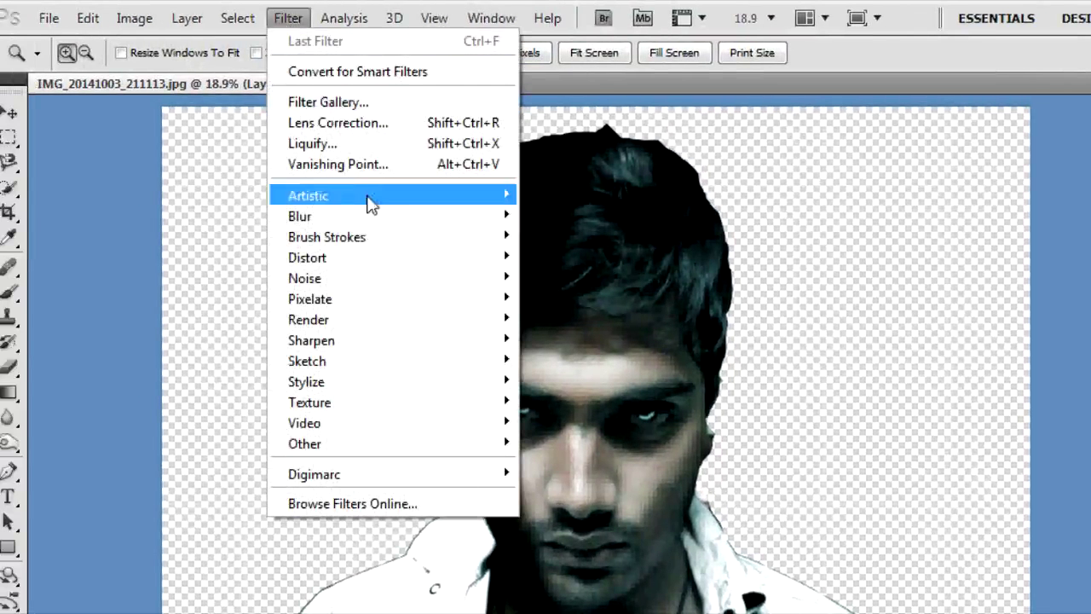
{"action": "mouse_move", "coordinate": [395, 230]}
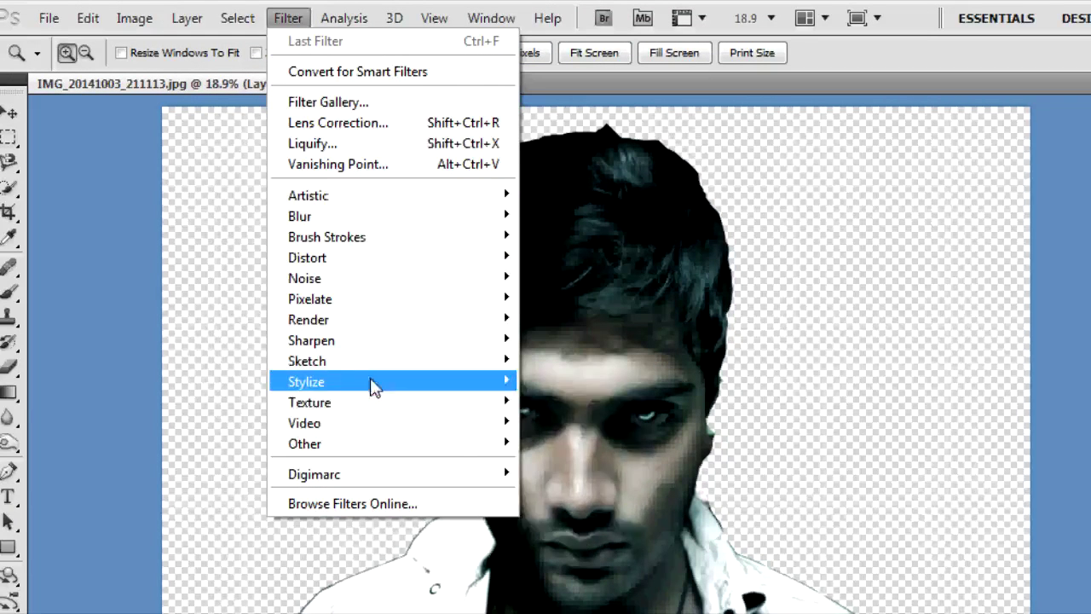
{"action": "mouse_move", "coordinate": [386, 398]}
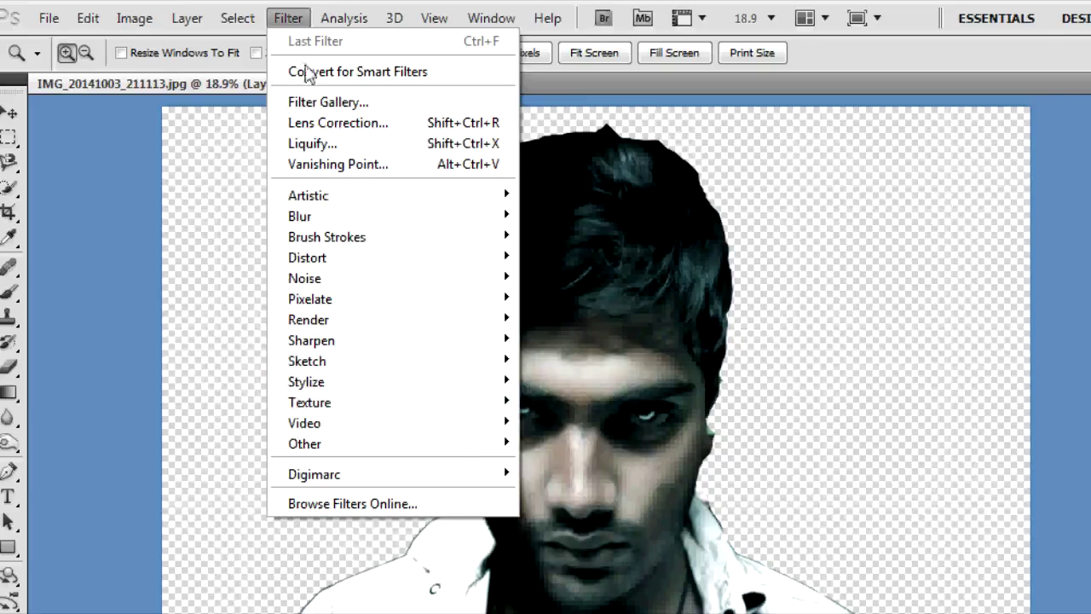
{"action": "left_click", "coordinate": [317, 103]}
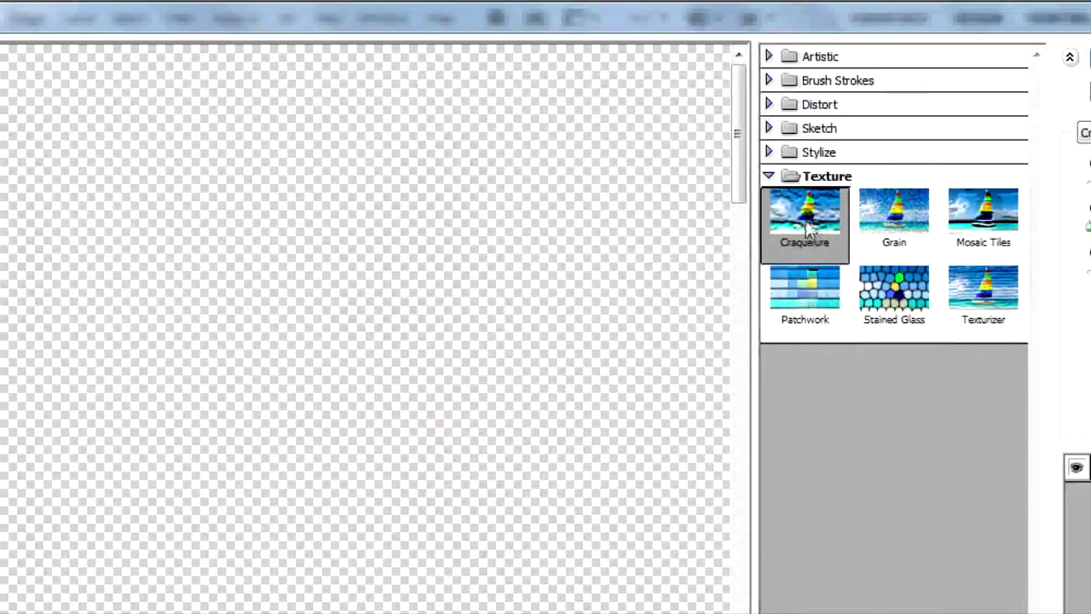
{"action": "left_click_drag", "start_coordinate": [731, 189], "coordinate": [750, 390]}
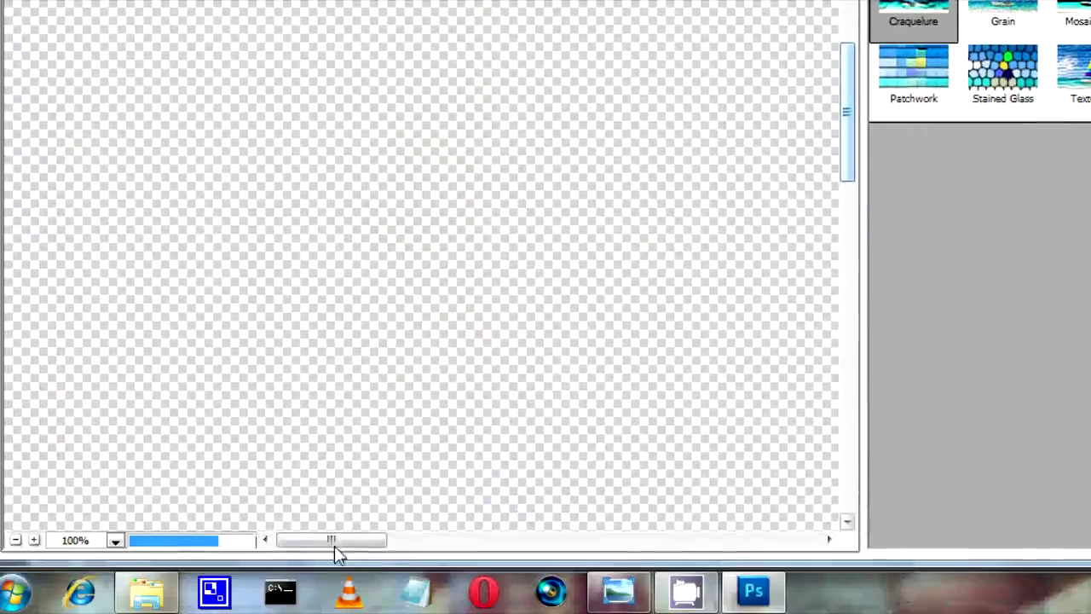
{"action": "left_click_drag", "start_coordinate": [336, 595], "coordinate": [483, 587]}
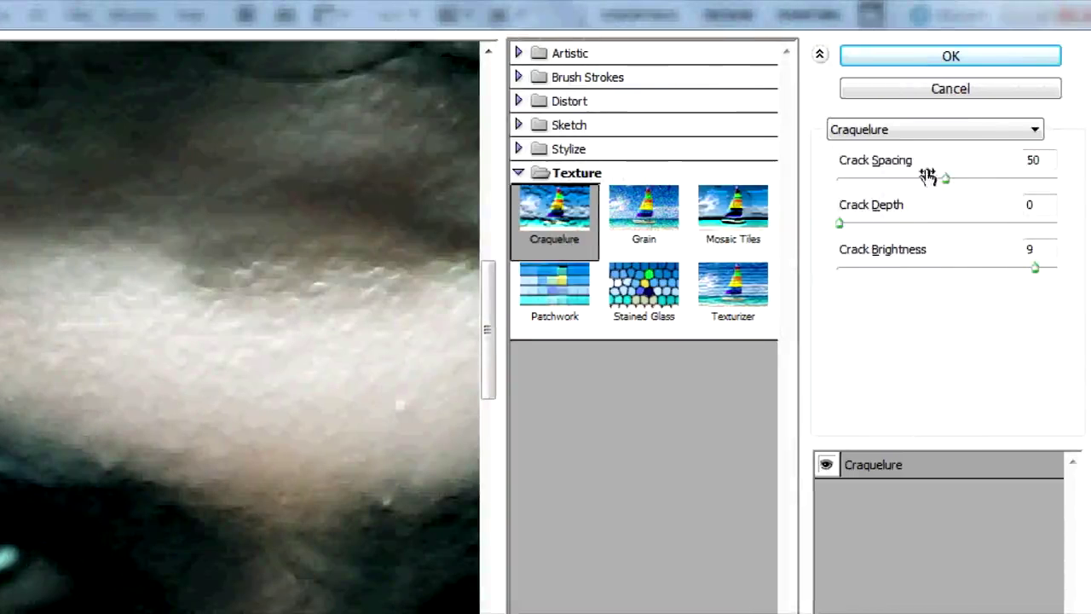
{"action": "mouse_move", "coordinate": [946, 180]}
{"action": "left_mouse_down"}
{"action": "mouse_move", "coordinate": [989, 178]}
{"action": "mouse_move", "coordinate": [933, 189]}
{"action": "left_mouse_up"}
{"action": "left_click", "coordinate": [950, 69]}
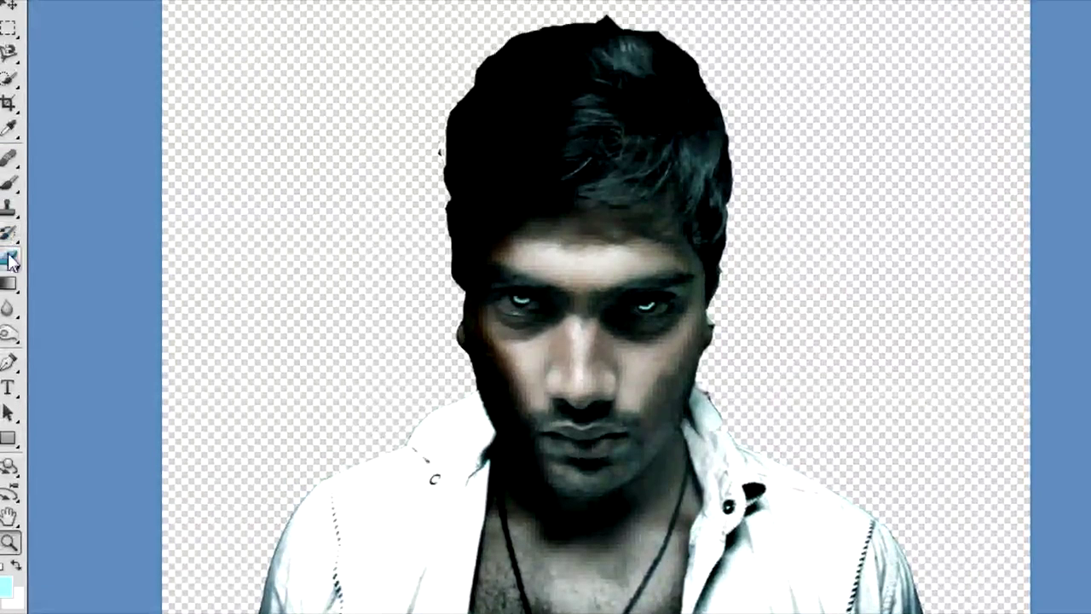
- Sharpen the brow, eye and nose areas of the face with the Sharpen tool at 236 px and 50% strength
{"action": "left_click", "coordinate": [10, 311]}
{"action": "left_click", "coordinate": [90, 327]}
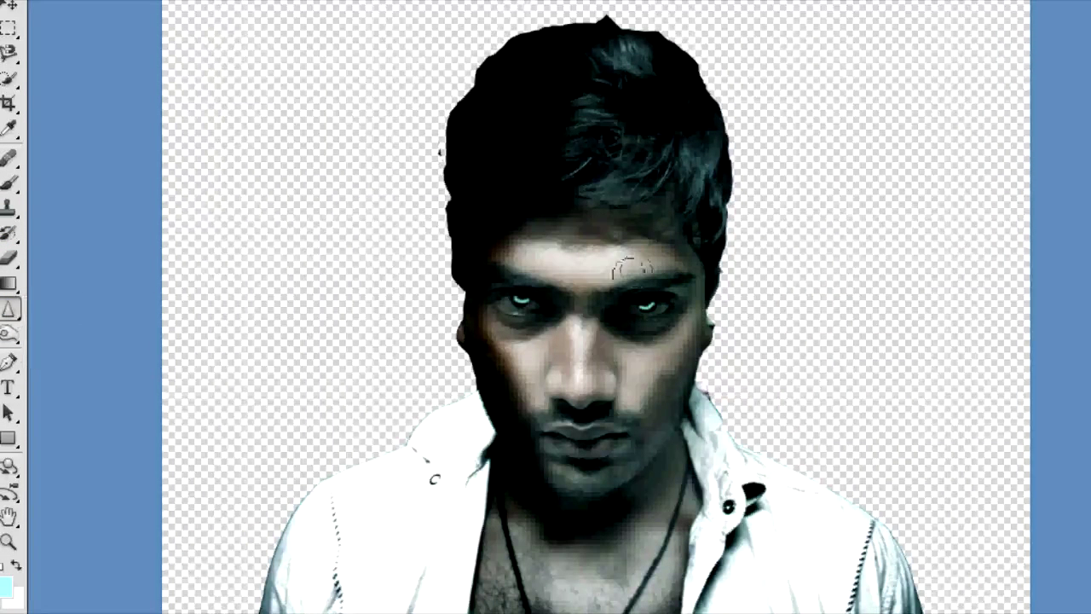
{"action": "mouse_move", "coordinate": [621, 259]}
{"action": "left_mouse_down"}
{"action": "mouse_move", "coordinate": [527, 250]}
{"action": "mouse_move", "coordinate": [646, 254]}
{"action": "left_mouse_up"}
{"action": "left_click", "coordinate": [580, 354]}
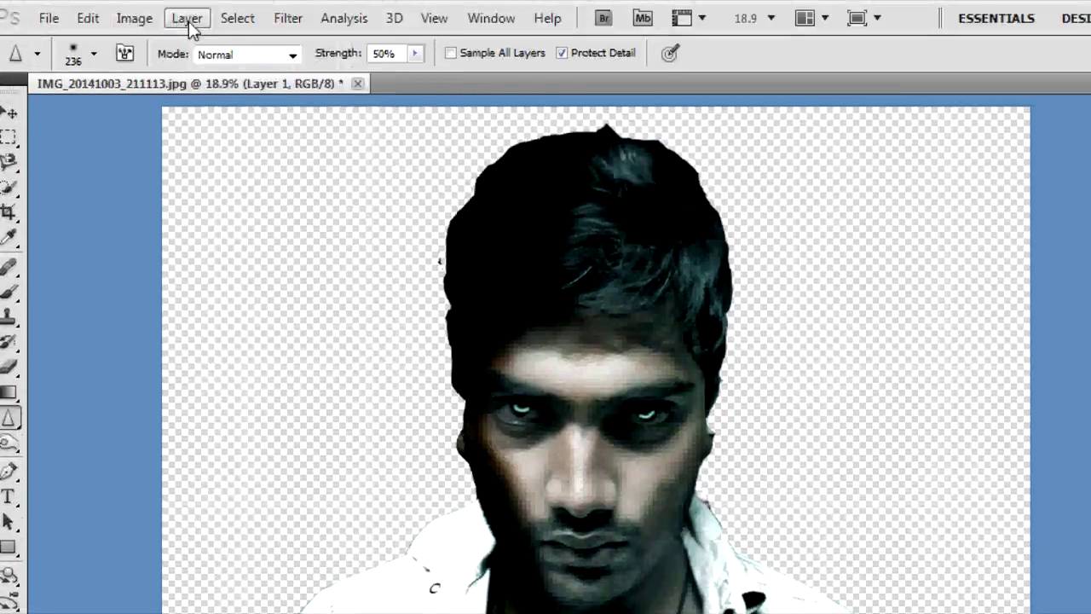
- Add a black (000000) Solid Color fill layer in Normal mode at 100% opacity and move it beneath Layer 1
{"action": "left_click", "coordinate": [189, 24]}
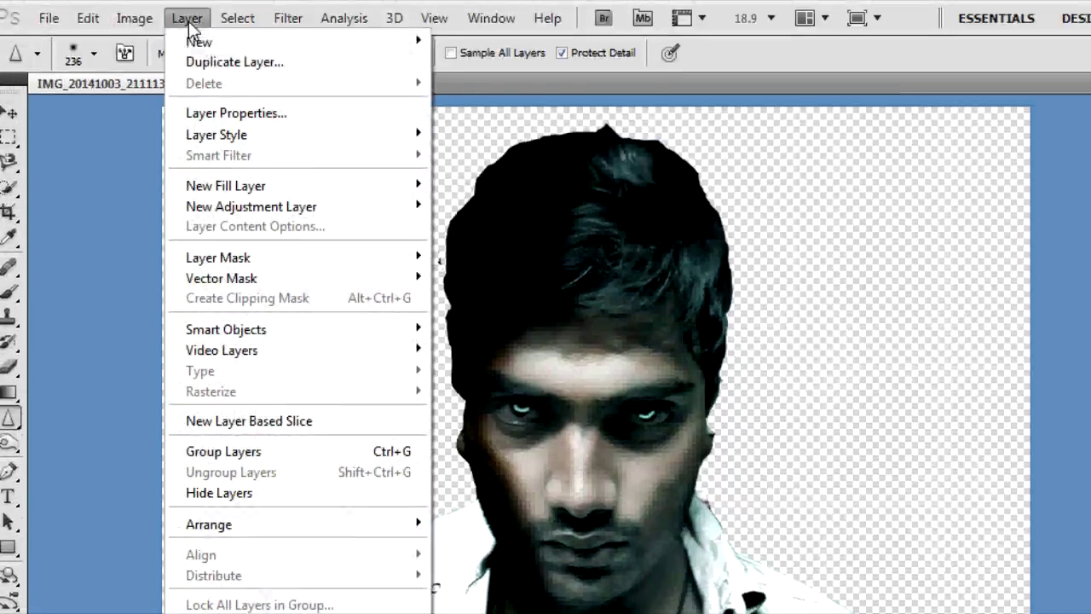
{"action": "mouse_move", "coordinate": [244, 43]}
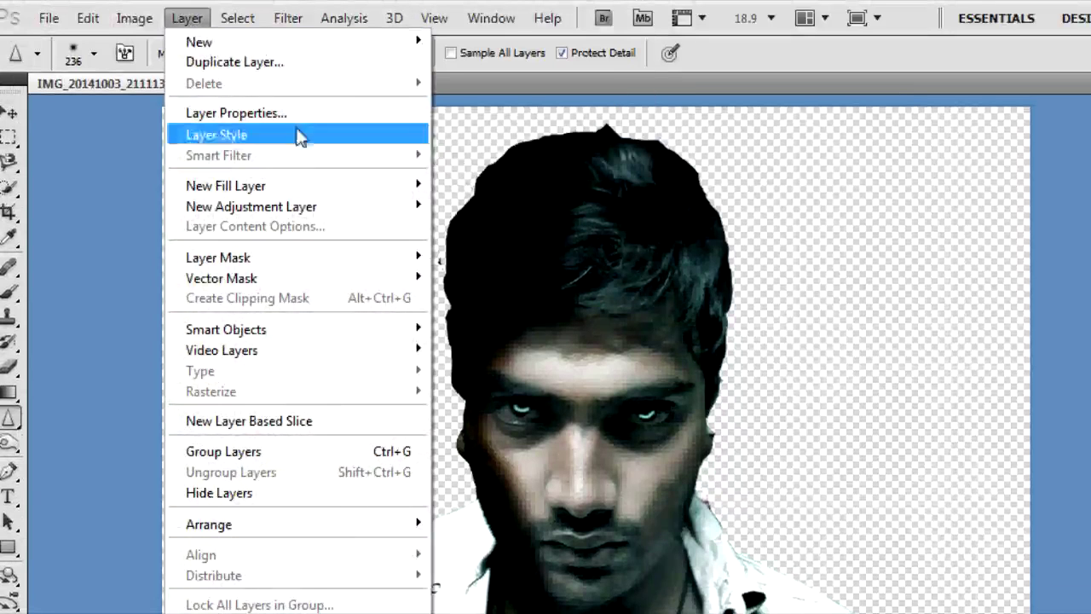
{"action": "mouse_move", "coordinate": [358, 189]}
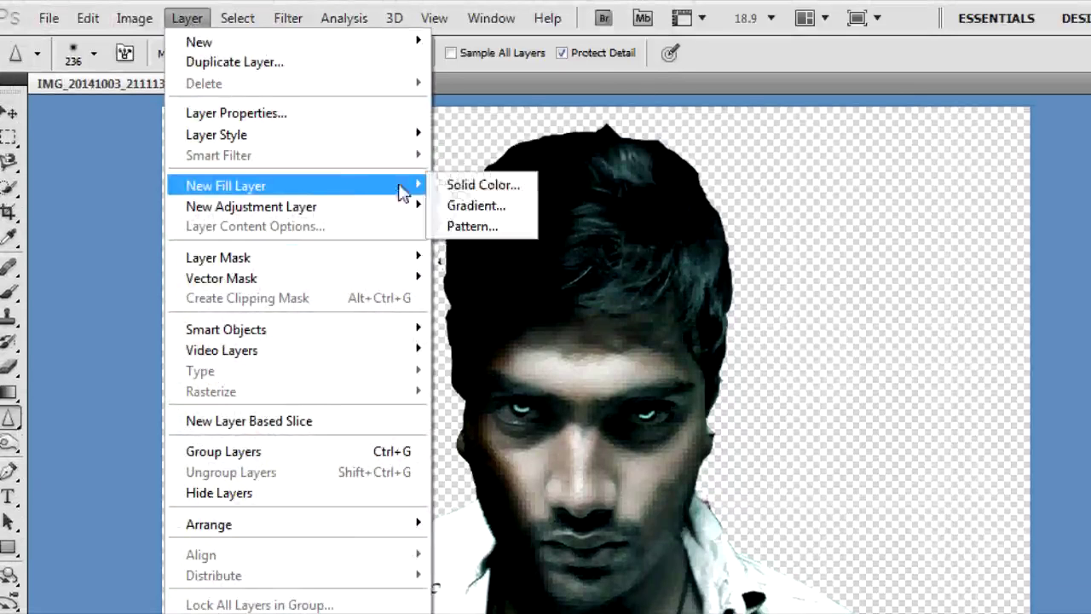
{"action": "left_click", "coordinate": [475, 188]}
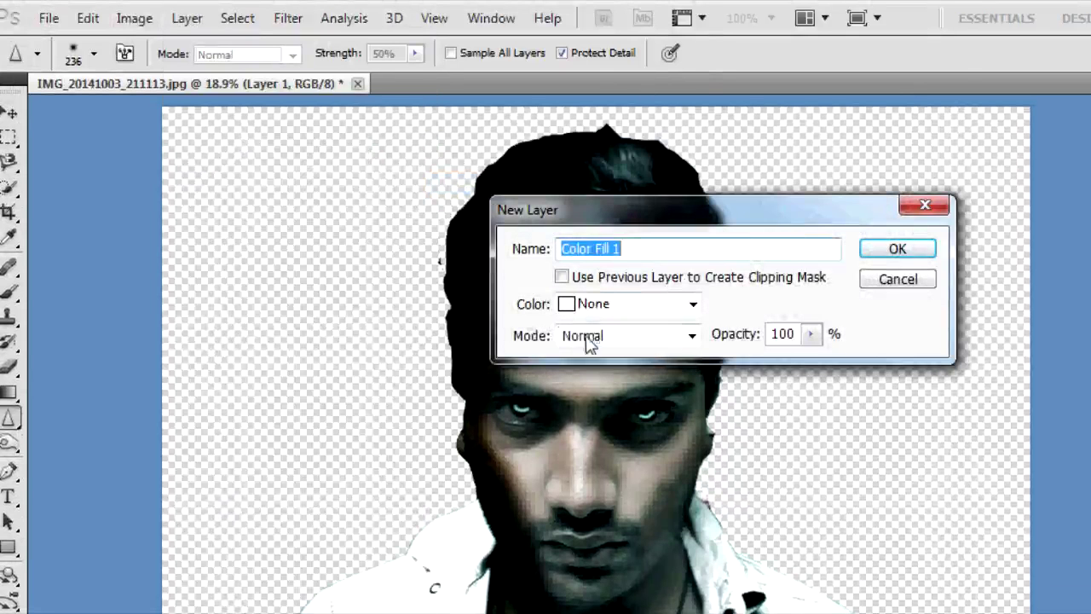
{"action": "left_click", "coordinate": [585, 341]}
{"action": "left_click", "coordinate": [524, 333]}
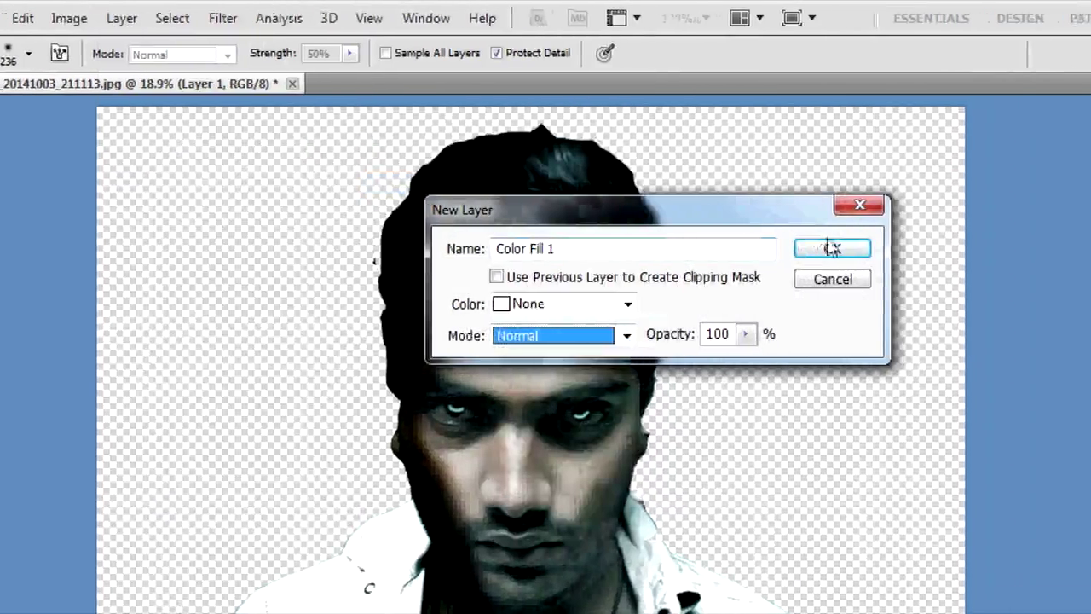
{"action": "left_click", "coordinate": [823, 248]}
{"action": "left_click_drag", "start_coordinate": [368, 437], "coordinate": [324, 475]}
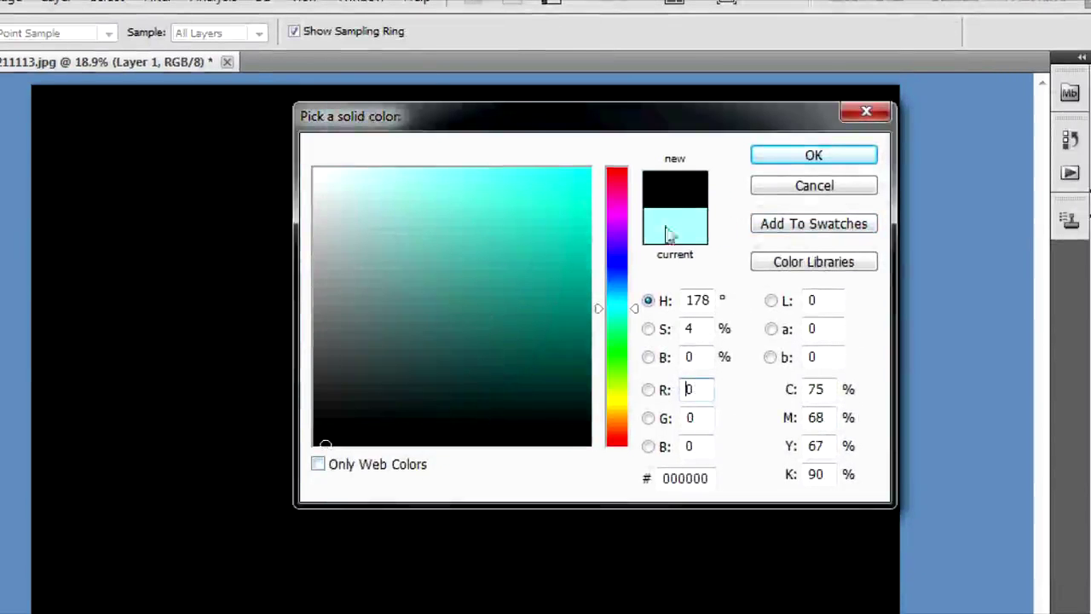
{"action": "left_click", "coordinate": [787, 157]}
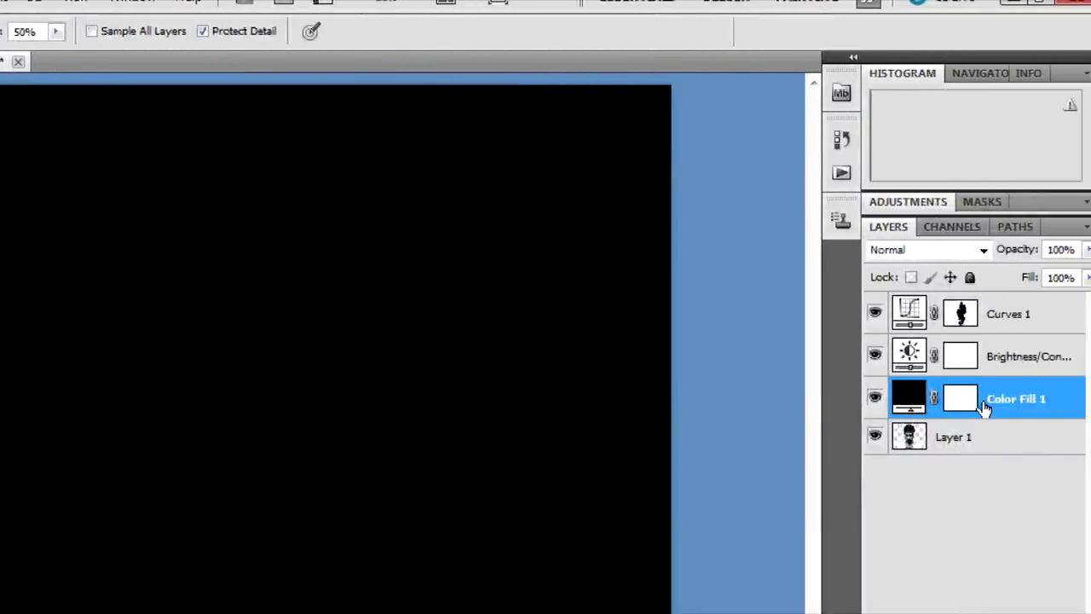
{"action": "left_click_drag", "start_coordinate": [983, 408], "coordinate": [981, 482]}
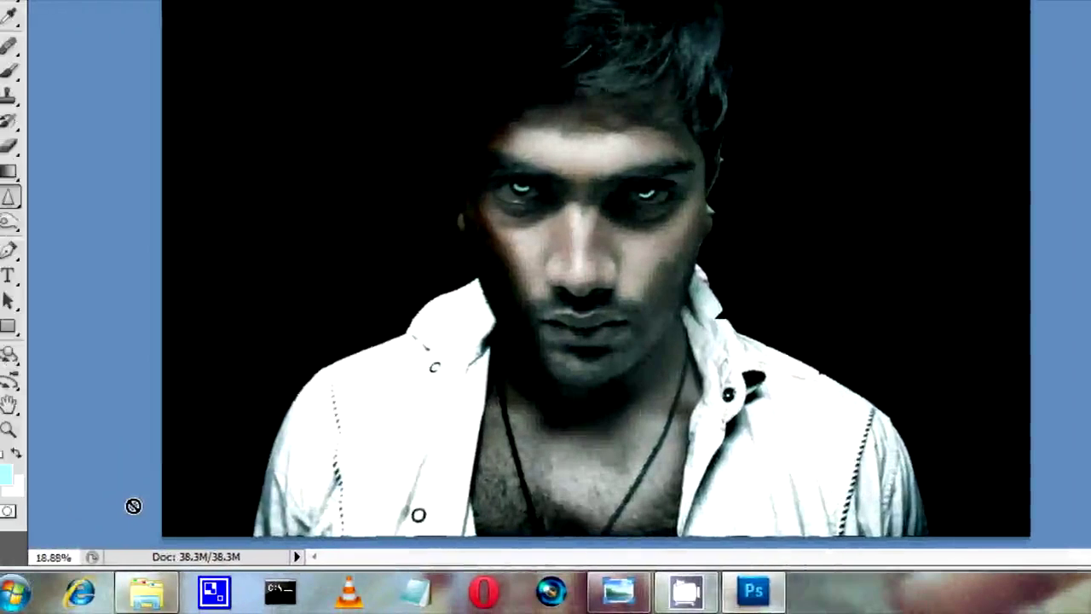
{"action": "left_click", "coordinate": [686, 591]}
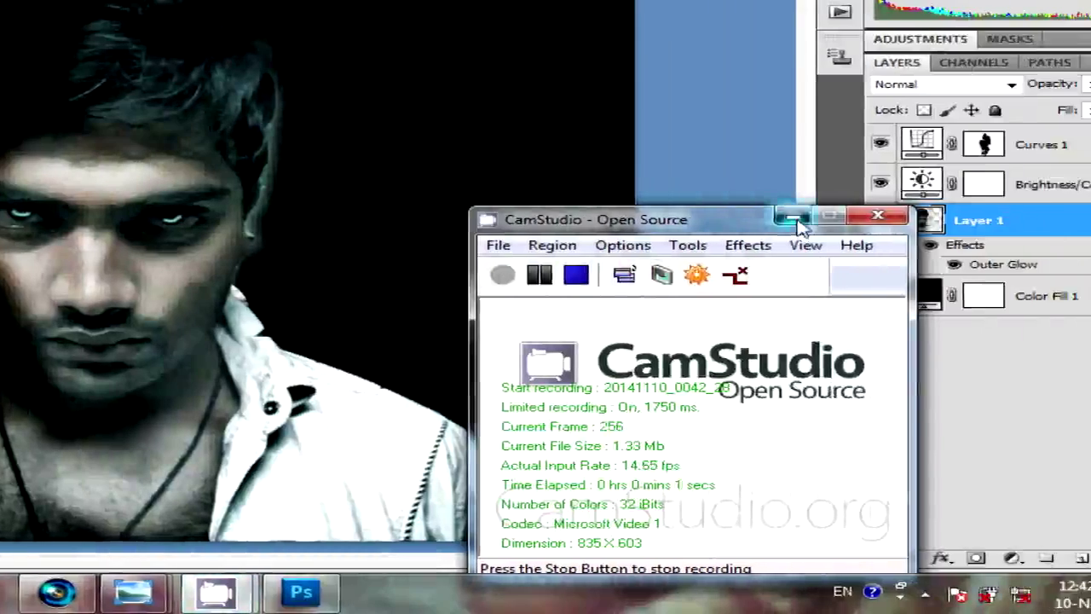
{"action": "left_click", "coordinate": [795, 220]}
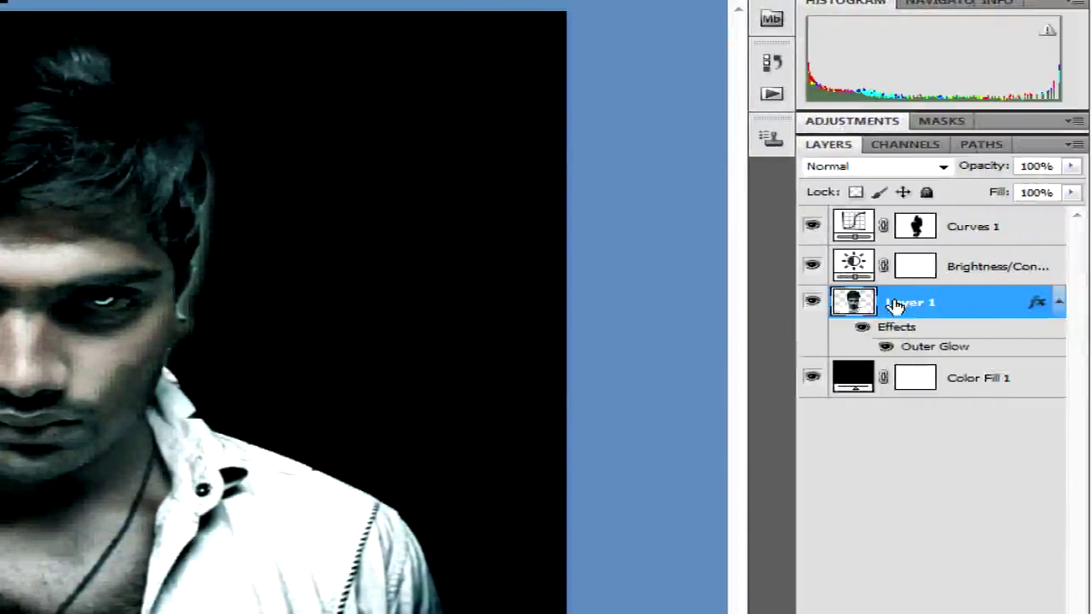
- In Layer 1's layer style, set the Outer Glow size to 232 px and its spread to 13%
{"action": "right_click", "coordinate": [895, 307]}
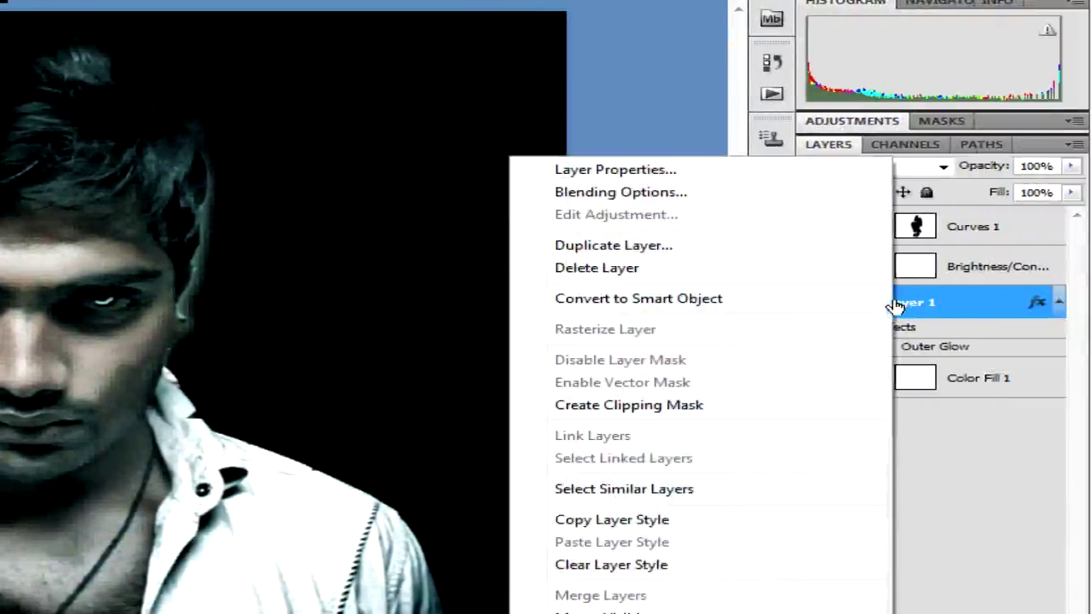
{"action": "left_click", "coordinate": [729, 197]}
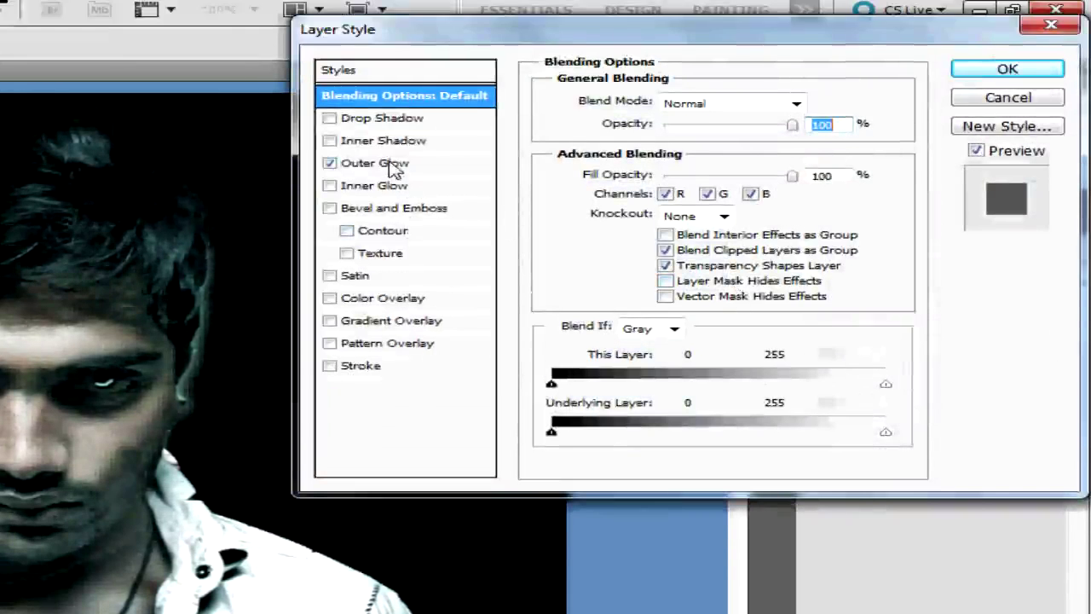
{"action": "left_click", "coordinate": [388, 104]}
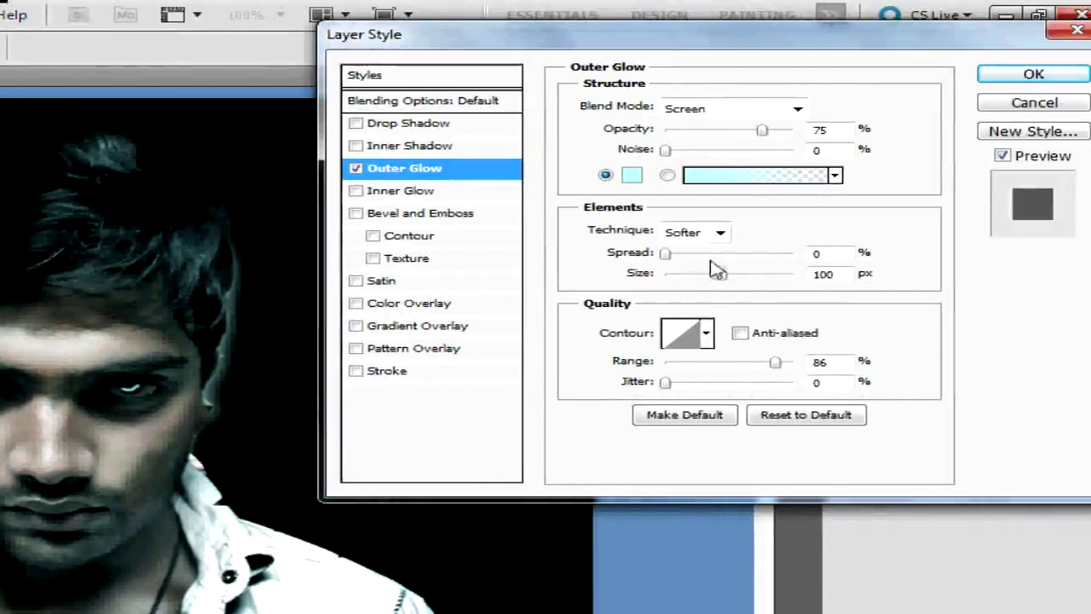
{"action": "left_click_drag", "start_coordinate": [723, 278], "coordinate": [751, 277]}
{"action": "mouse_move", "coordinate": [670, 256]}
{"action": "left_mouse_down"}
{"action": "mouse_move", "coordinate": [714, 255]}
{"action": "mouse_move", "coordinate": [682, 256]}
{"action": "left_mouse_up"}
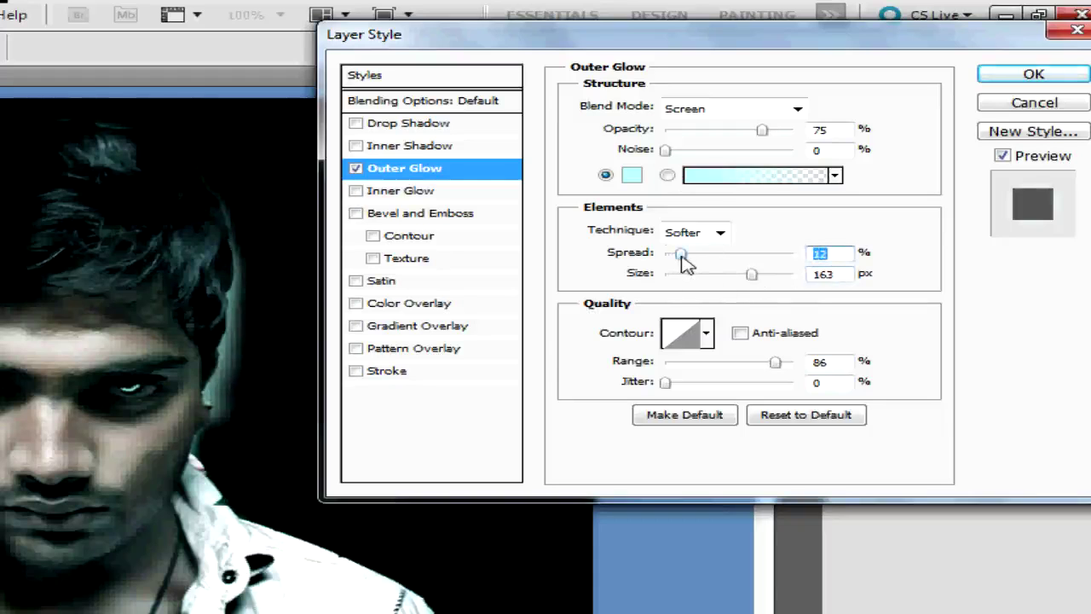
{"action": "left_click_drag", "start_coordinate": [743, 278], "coordinate": [785, 277]}
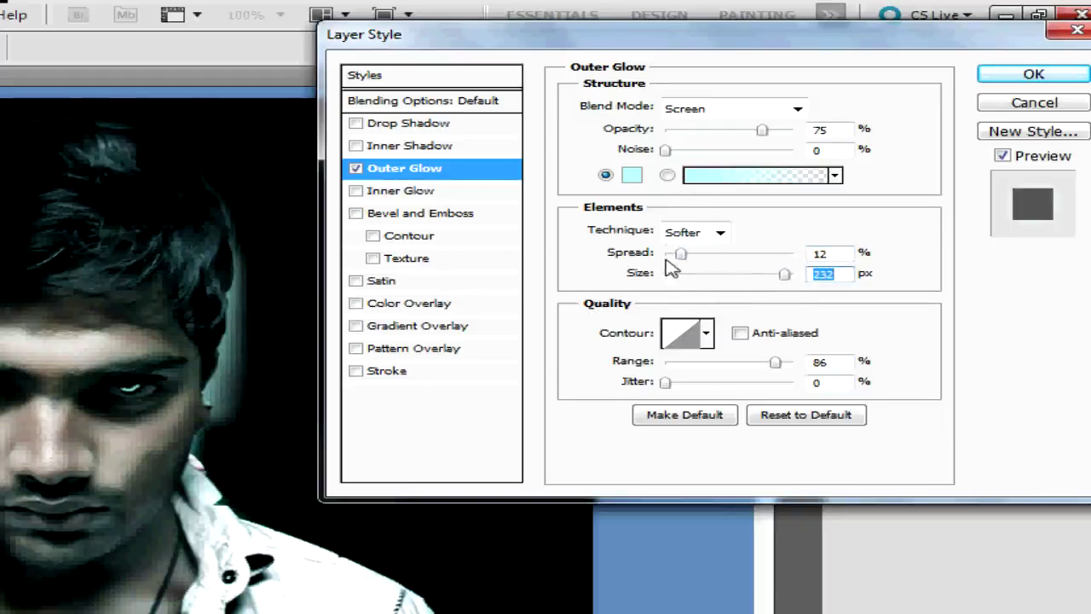
{"action": "left_click_drag", "start_coordinate": [677, 255], "coordinate": [683, 255]}
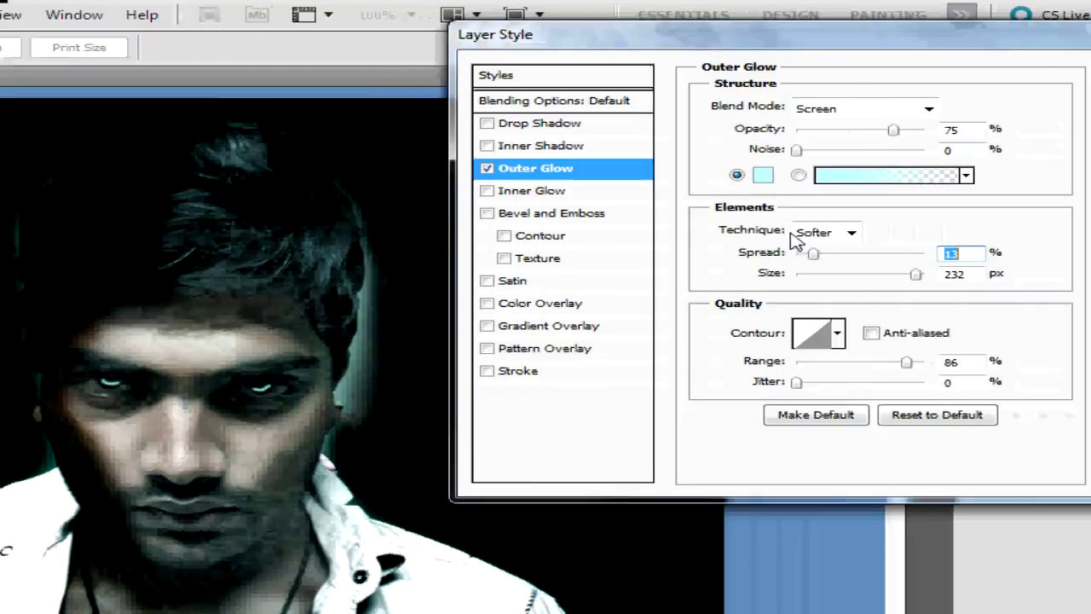
- Bend the Outer Glow contour upward with a custom curve point at input 39% and output 65%
{"action": "left_click", "coordinate": [816, 333]}
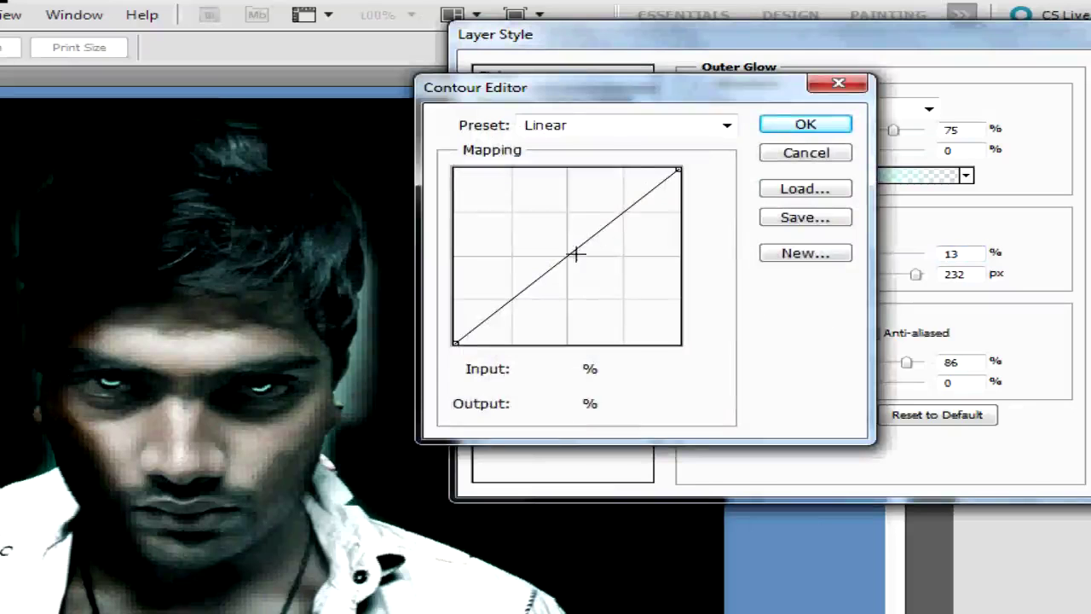
{"action": "left_click_drag", "start_coordinate": [563, 255], "coordinate": [542, 229]}
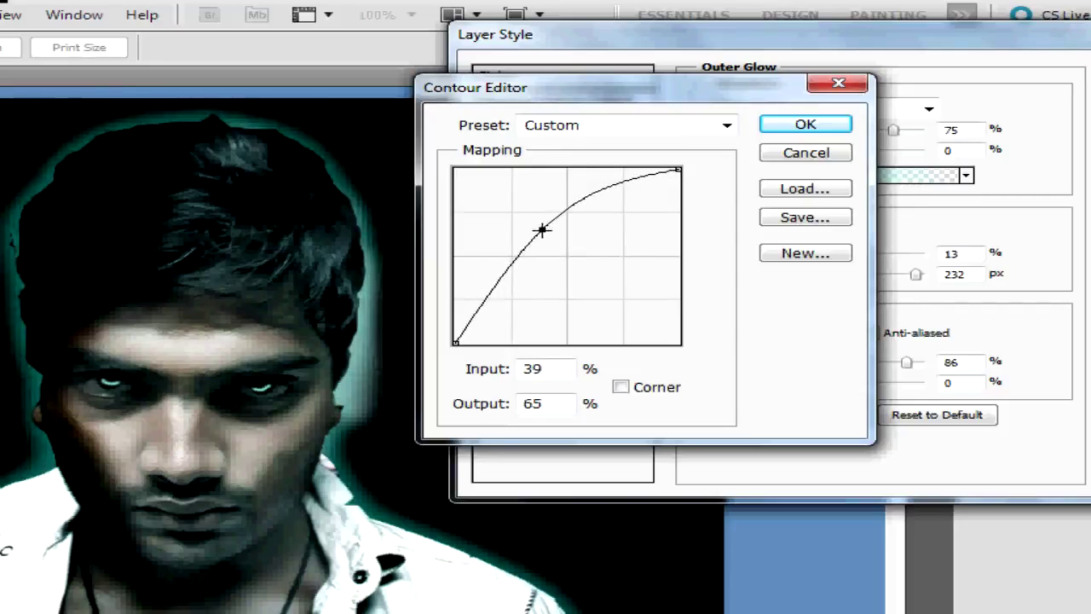
{"action": "left_click", "coordinate": [797, 124]}
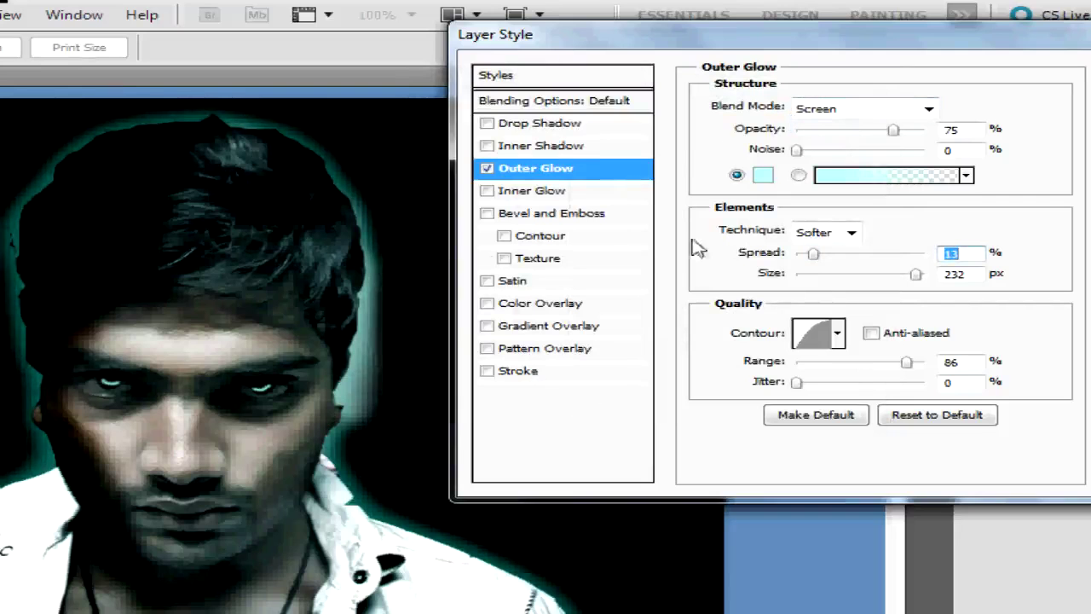
- Enable an Inner Glow on Layer 1 with a size of 131 px and the light cyan color 94f9f1
{"action": "left_click", "coordinate": [528, 196]}
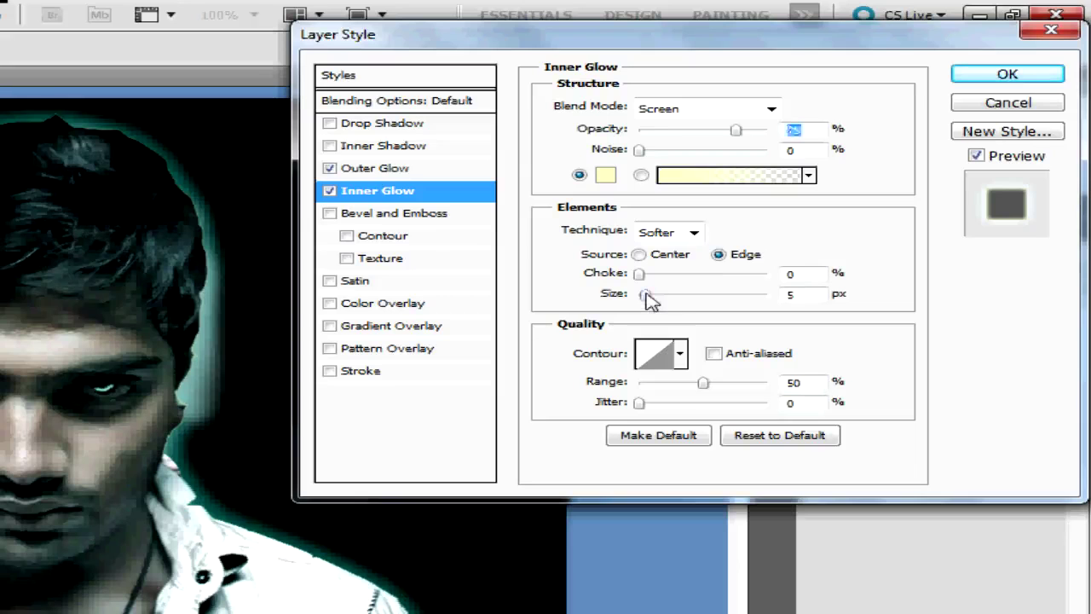
{"action": "left_click_drag", "start_coordinate": [646, 295], "coordinate": [710, 295]}
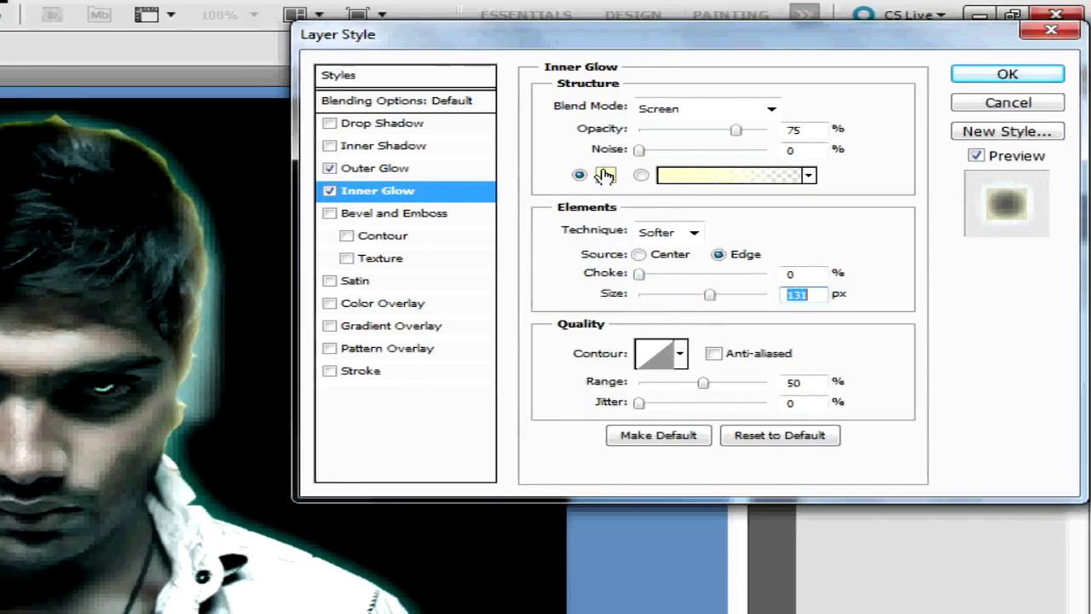
{"action": "left_click", "coordinate": [607, 176]}
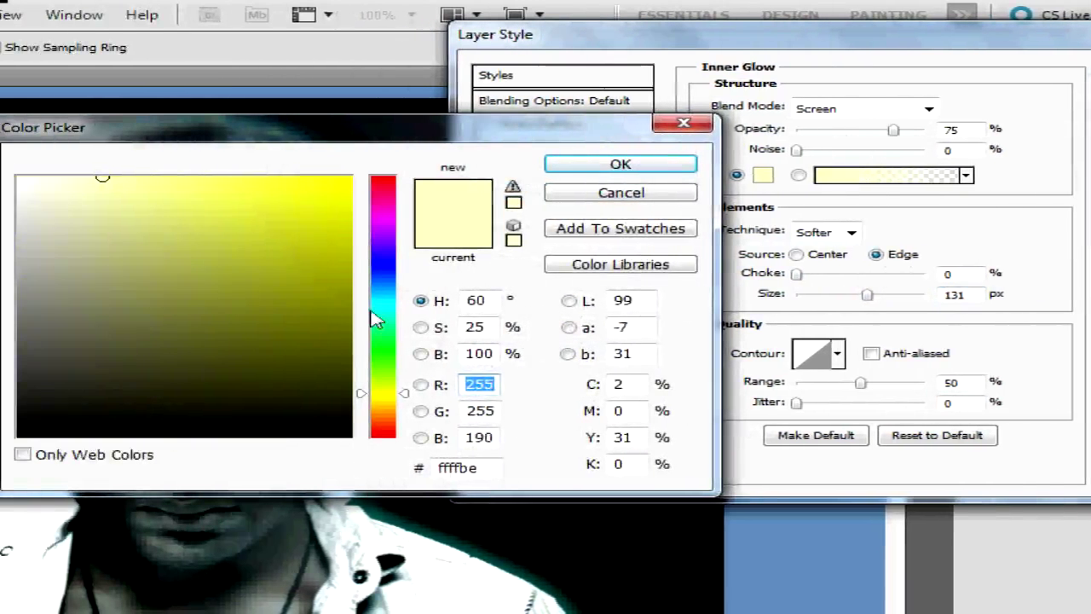
{"action": "left_click", "coordinate": [376, 311]}
{"action": "left_click", "coordinate": [153, 183]}
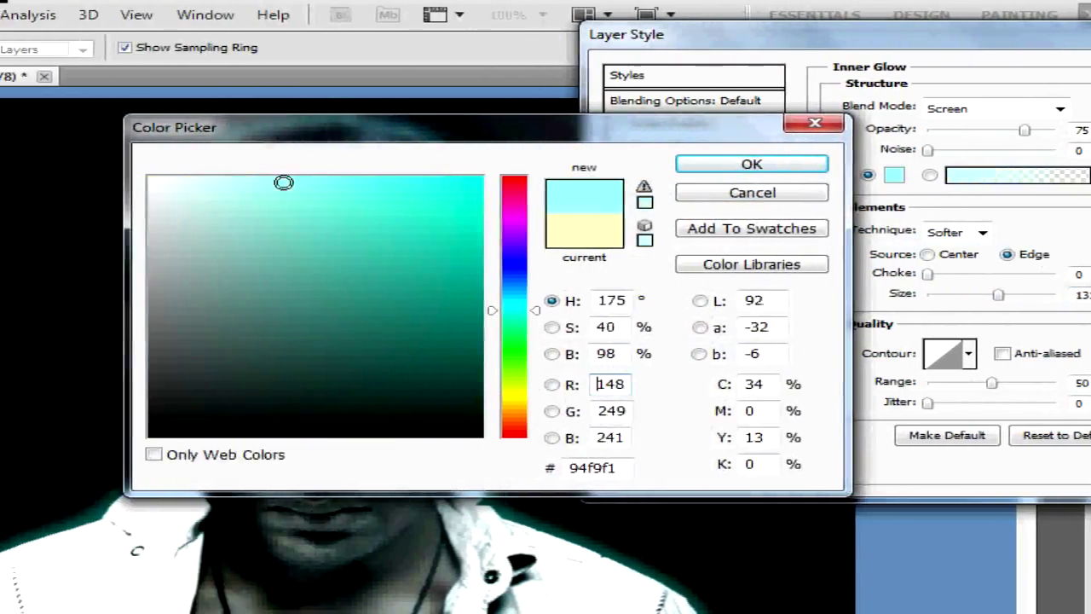
{"action": "left_click", "coordinate": [796, 165]}
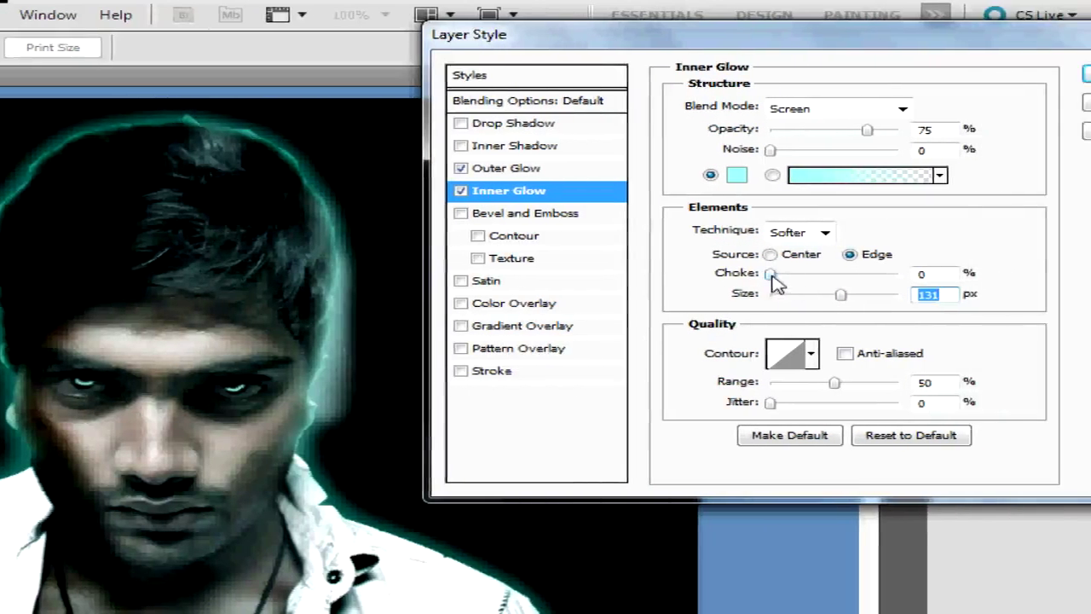
- Set the Inner Glow choke to 7%, size to 109 px and jitter to 38%, and apply the layer style
{"action": "left_click_drag", "start_coordinate": [772, 274], "coordinate": [780, 275]}
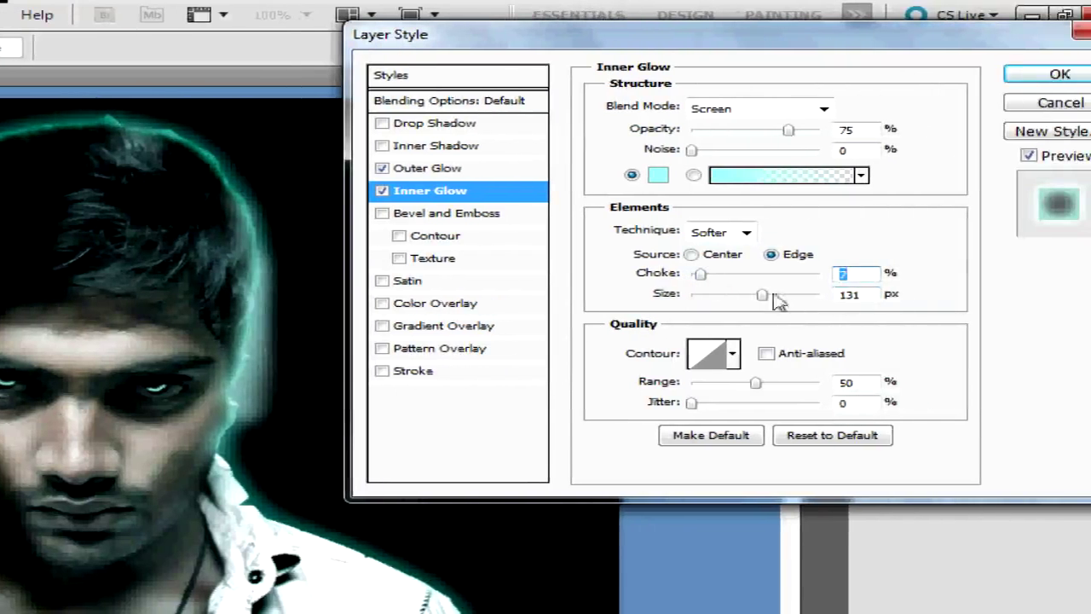
{"action": "mouse_move", "coordinate": [761, 298]}
{"action": "left_mouse_down"}
{"action": "mouse_move", "coordinate": [731, 298]}
{"action": "mouse_move", "coordinate": [754, 303]}
{"action": "left_mouse_up"}
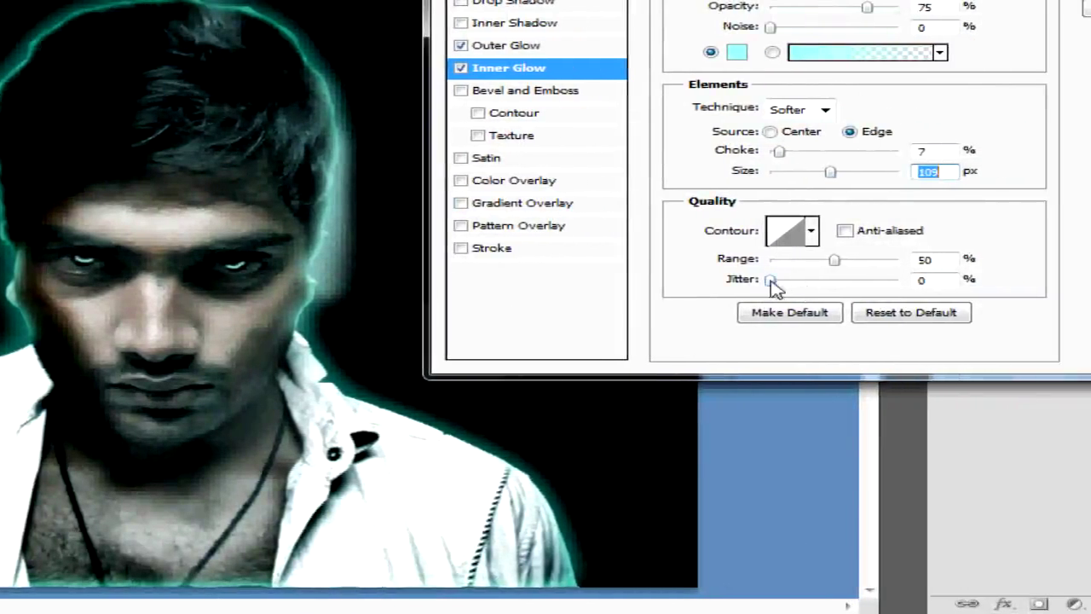
{"action": "left_click_drag", "start_coordinate": [771, 282], "coordinate": [835, 280]}
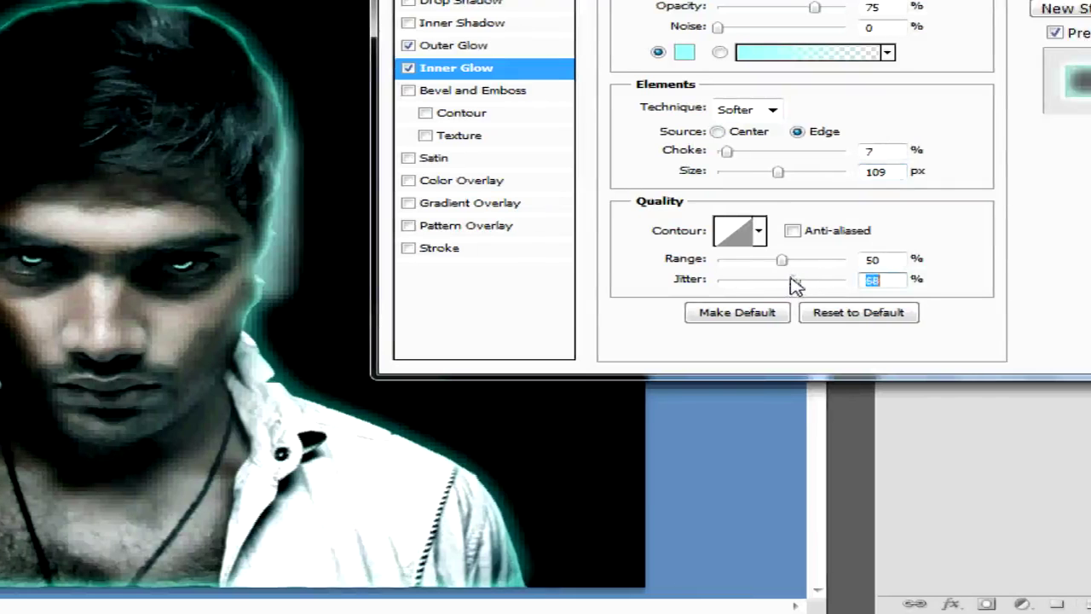
{"action": "left_click_drag", "start_coordinate": [793, 286], "coordinate": [767, 284]}
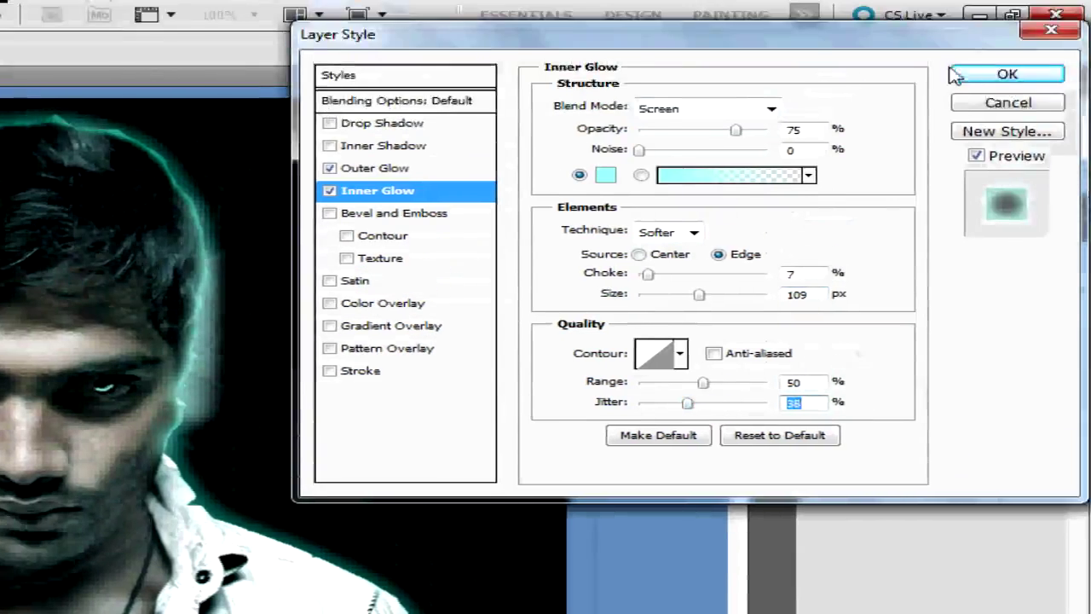
{"action": "left_click", "coordinate": [964, 77]}
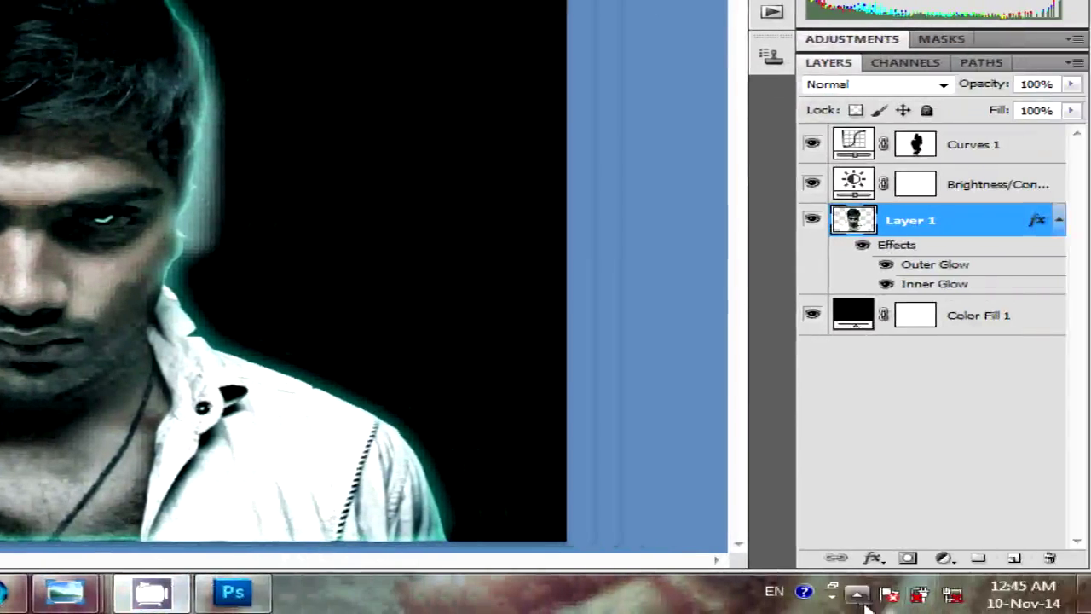
{"action": "left_click", "coordinate": [1015, 594]}
{"action": "left_click", "coordinate": [810, 491]}
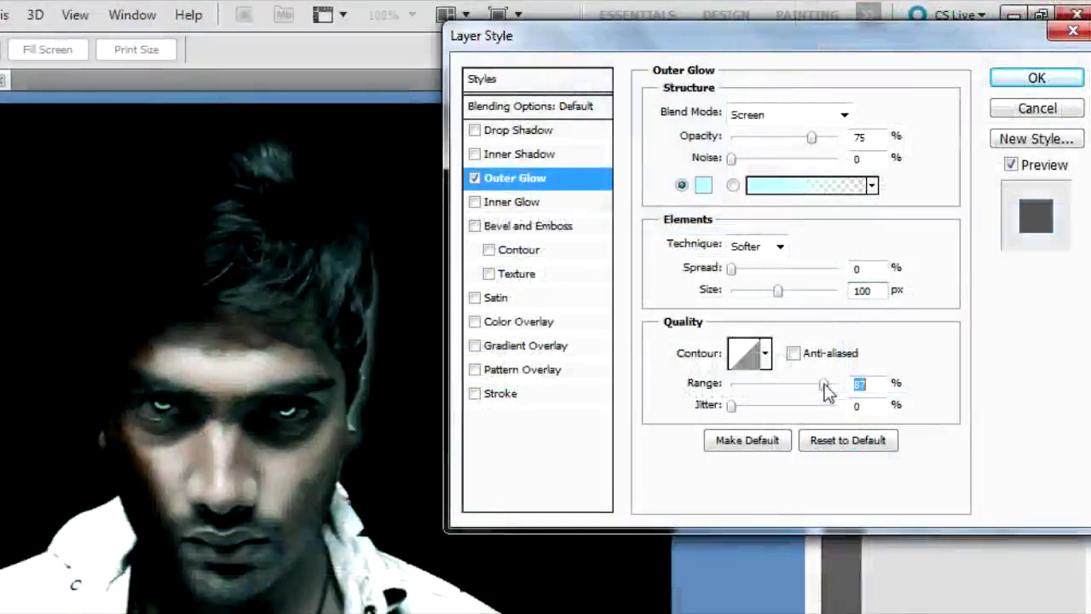
- Set the Outer Glow range to 86% and apply the layer style
{"action": "left_click_drag", "start_coordinate": [824, 384], "coordinate": [823, 385]}
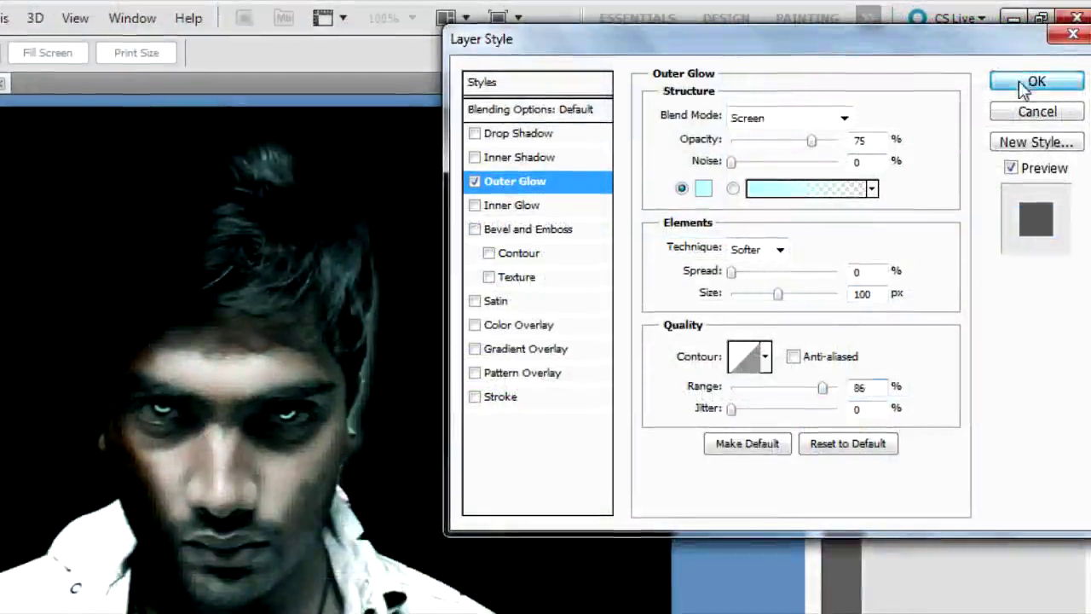
{"action": "left_click", "coordinate": [1015, 84]}
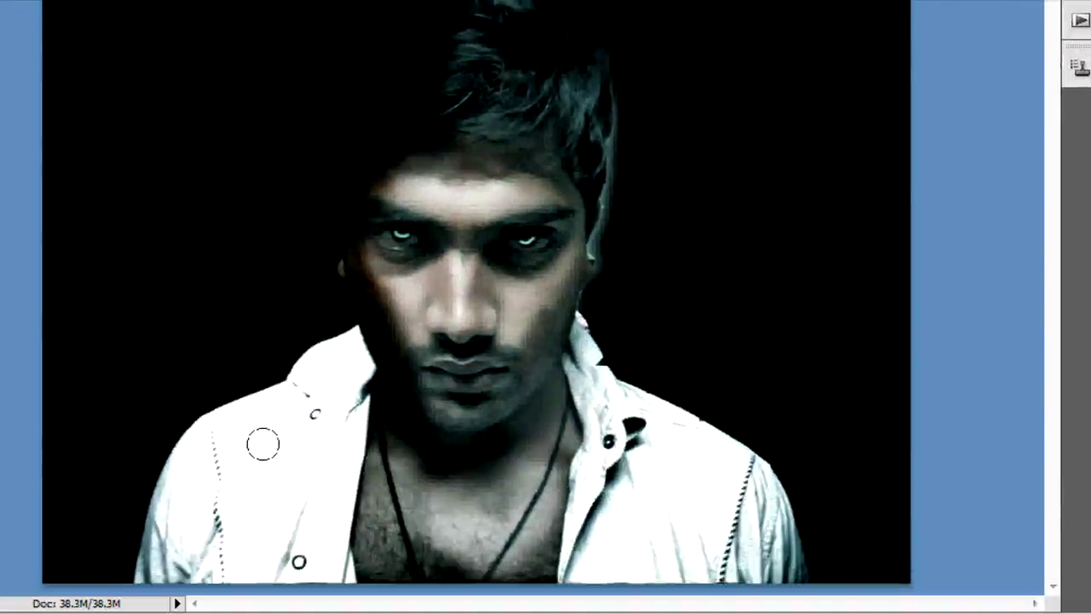